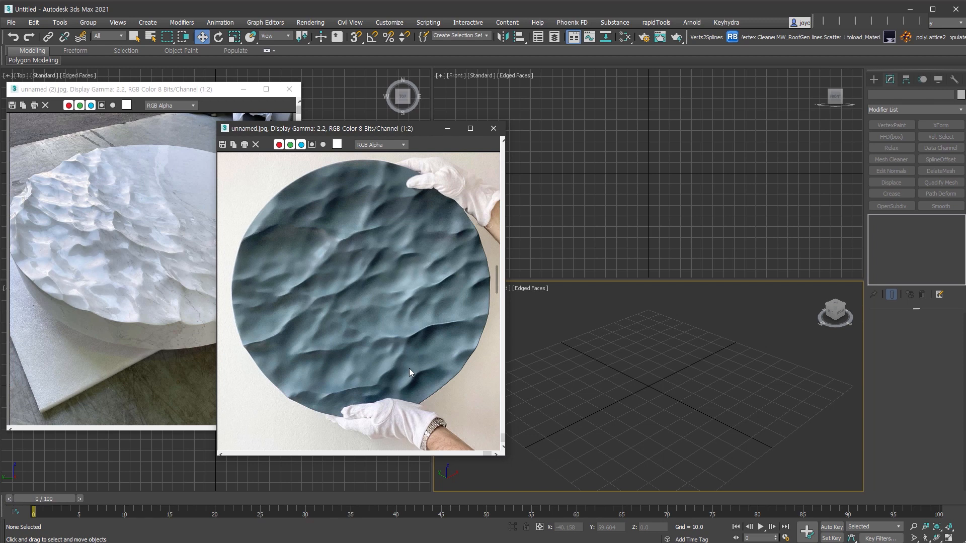
# Set the viewport layout to two side-by-side views, with a narrow Top view beside a wider Perspective view
pyautogui.rightClick(919, 517)
pyautogui.rightClick(930, 535)
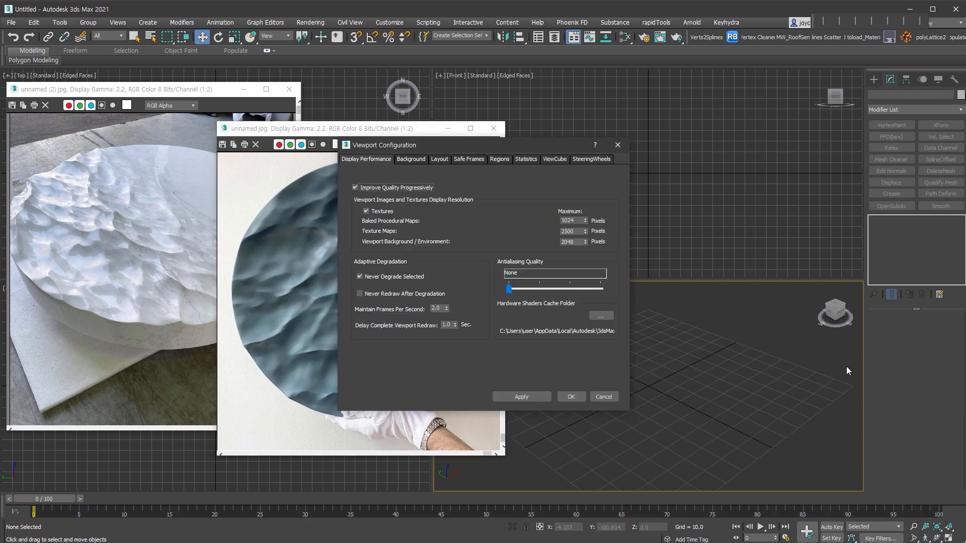
pyautogui.click(439, 159)
pyautogui.click(427, 190)
pyautogui.click(483, 259)
pyautogui.click(498, 265)
pyautogui.click(571, 397)
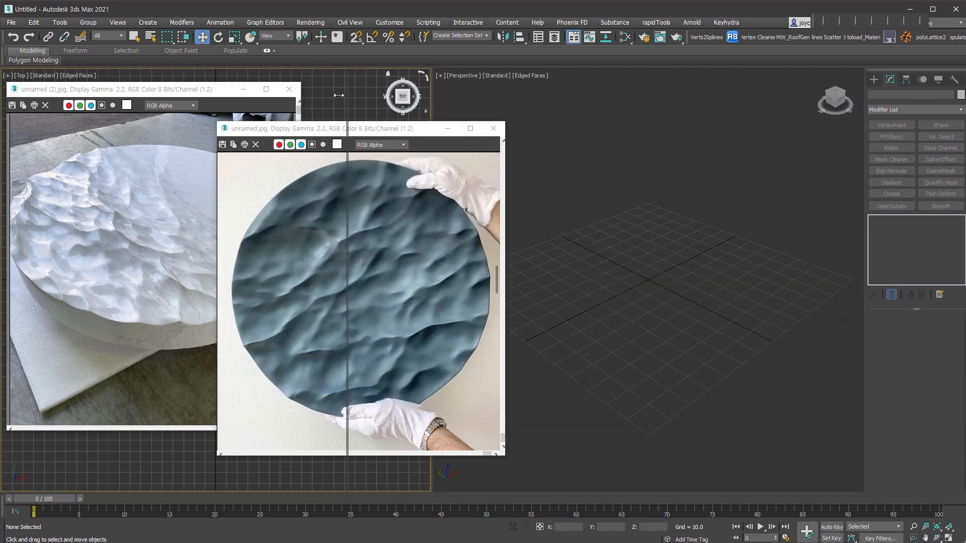
pyautogui.moveTo(339, 95); pyautogui.dragTo(321, 96)
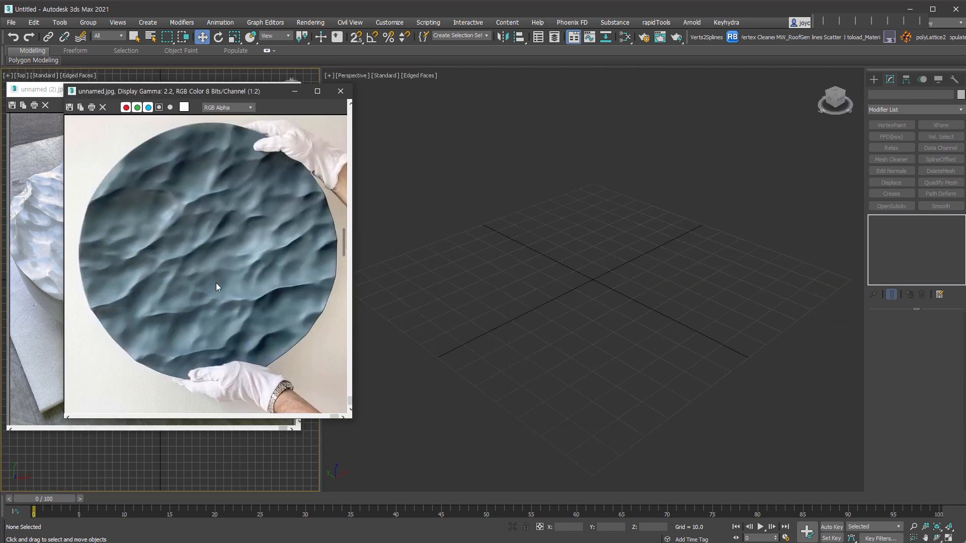
# Create a plane with length and width 600 and 2 length and 2 width segments
pyautogui.click(874, 80)
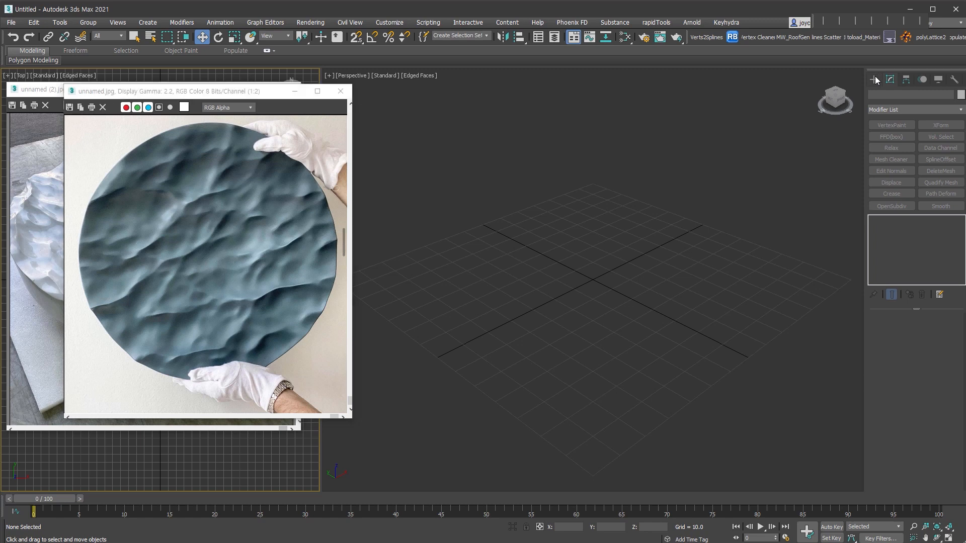
pyautogui.click(934, 182)
pyautogui.moveTo(617, 336); pyautogui.dragTo(748, 453)
pyautogui.doubleClick(936, 286)
pyautogui.write('600')
pyautogui.press('Tab')
pyautogui.write('600')
pyautogui.press('Tab')
pyautogui.write('2')
pyautogui.press('Tab')
pyautogui.write('2')
pyautogui.press('Tab')
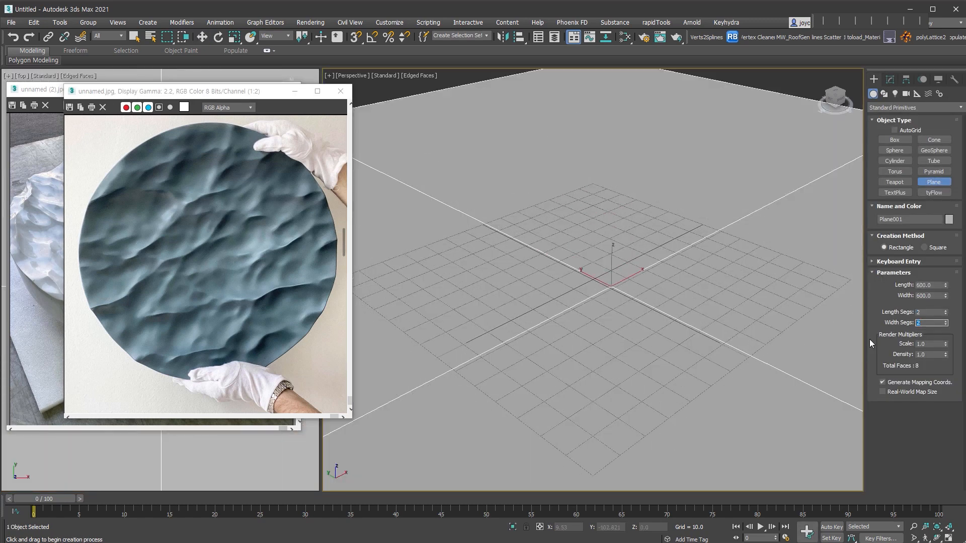
# Convert the plane to an Editable Poly
pyautogui.scroll(-3, 635, 321)
pyautogui.keyDown('alt'); pyautogui.moveTo(622, 305); pyautogui.dragTo(607, 378, button='middle'); pyautogui.keyUp('alt')
pyautogui.press('w')
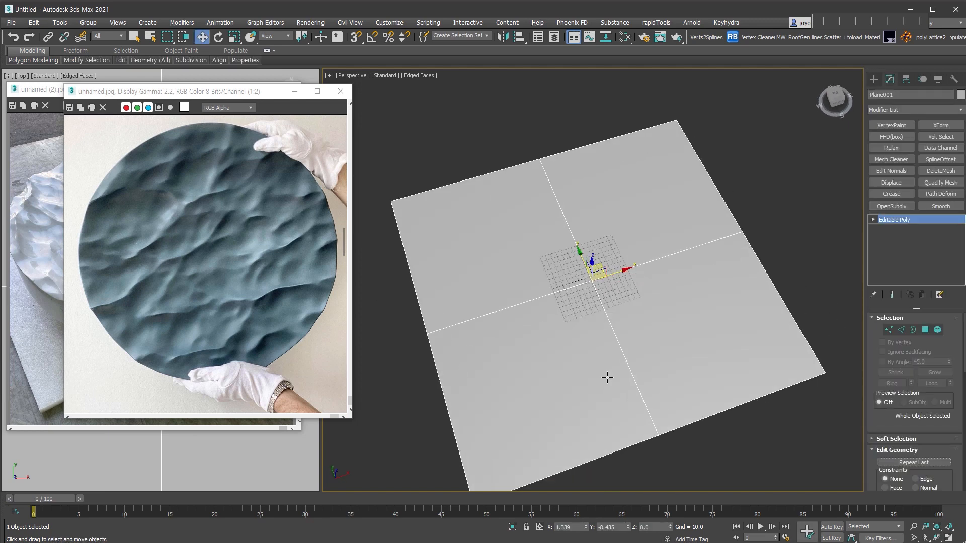
# Select all polygons of the plane and reshape its outline into an octagon with the rapidTools fastEdgeLoopRegularizer
pyautogui.click(925, 330)
pyautogui.hotkey('ctrl', 'a')
pyautogui.keyDown('alt'); pyautogui.moveTo(729, 356); pyautogui.dragTo(711, 327, button='middle'); pyautogui.keyUp('alt')
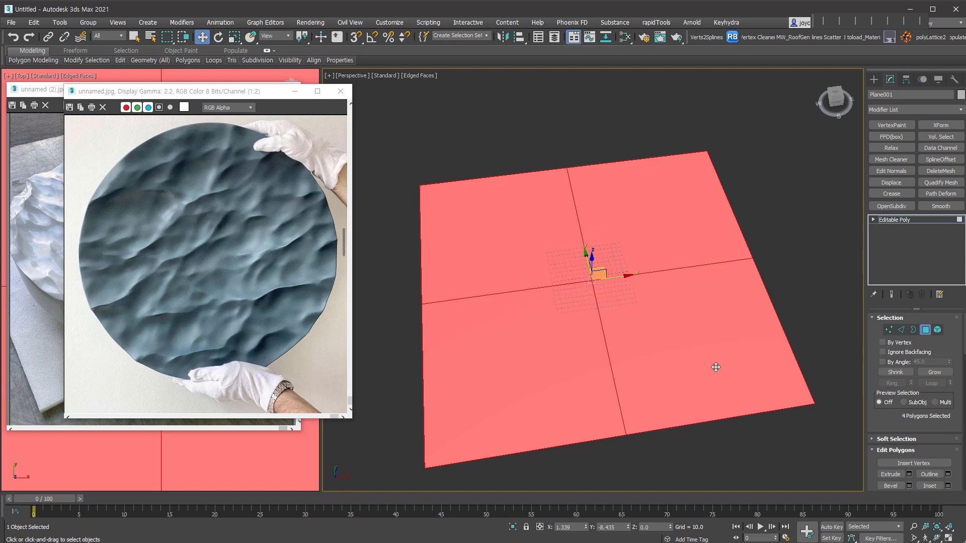
pyautogui.click(659, 22)
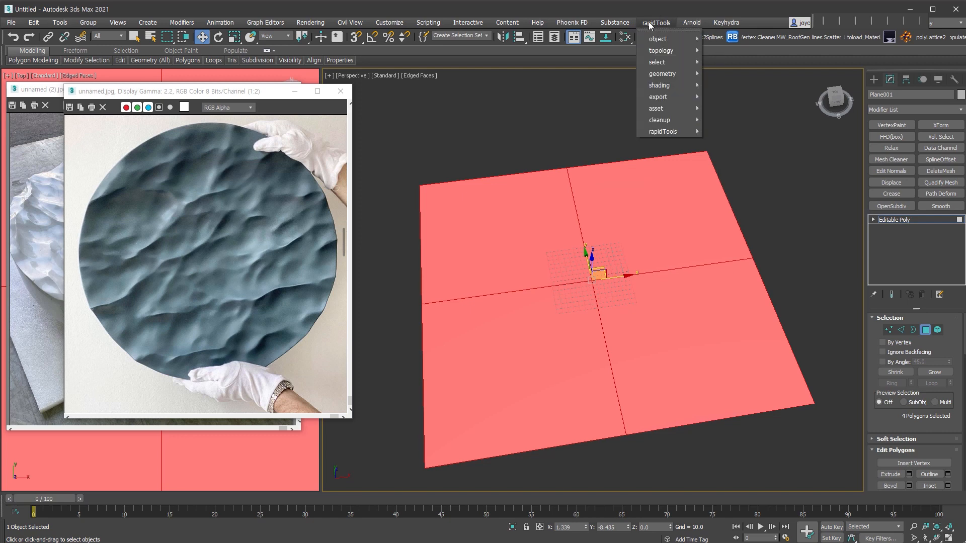
pyautogui.moveTo(676, 75)
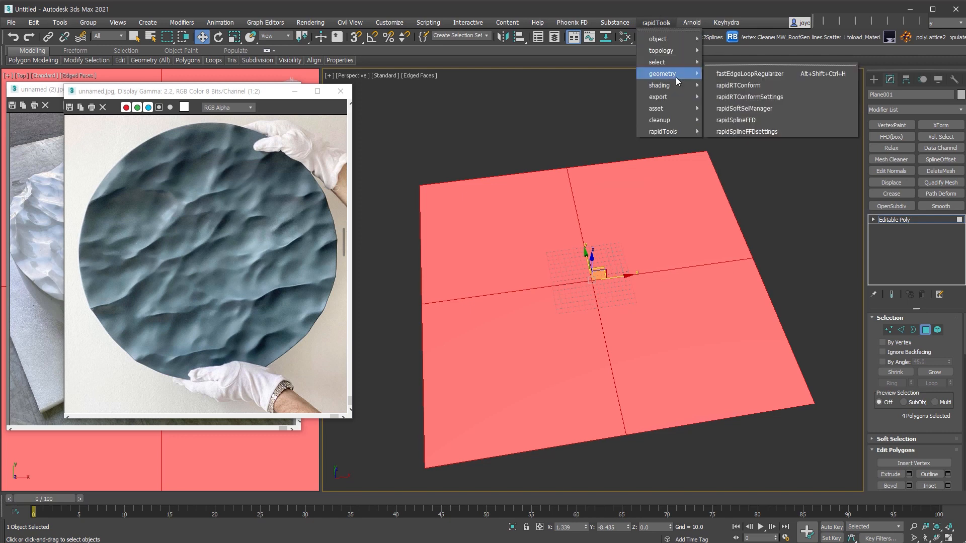
pyautogui.click(772, 78)
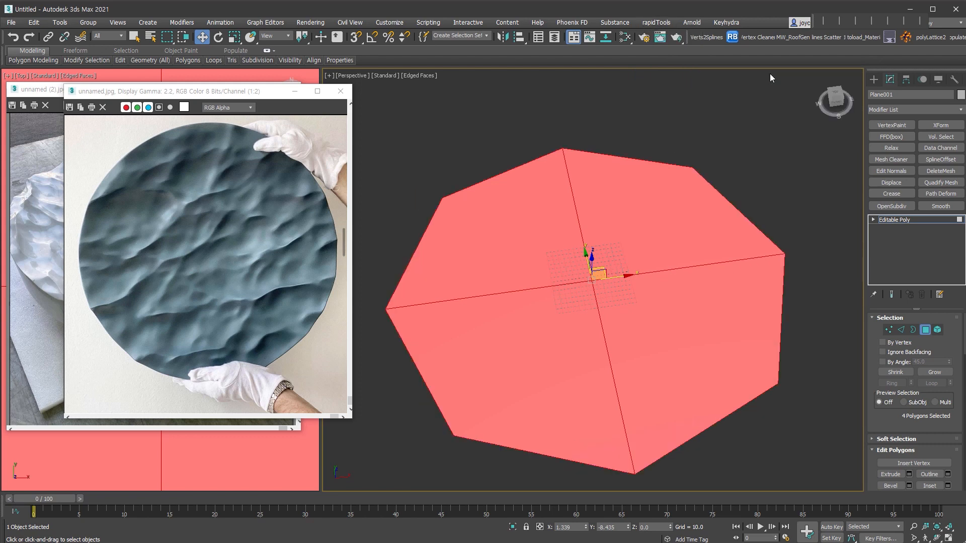
pyautogui.scroll(-3, 658, 352)
pyautogui.click(925, 331)
pyautogui.moveTo(700, 311); pyautogui.dragTo(678, 312, button='middle')
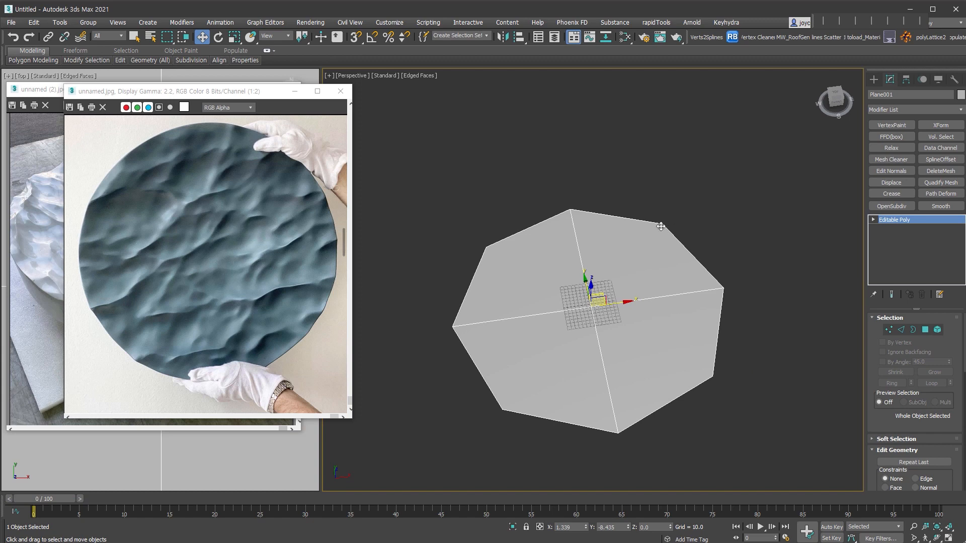
# Try a TurboSmooth modifier with 3 iterations on the octagonal plane, and remove it
pyautogui.hotkey('ctrl', 't')
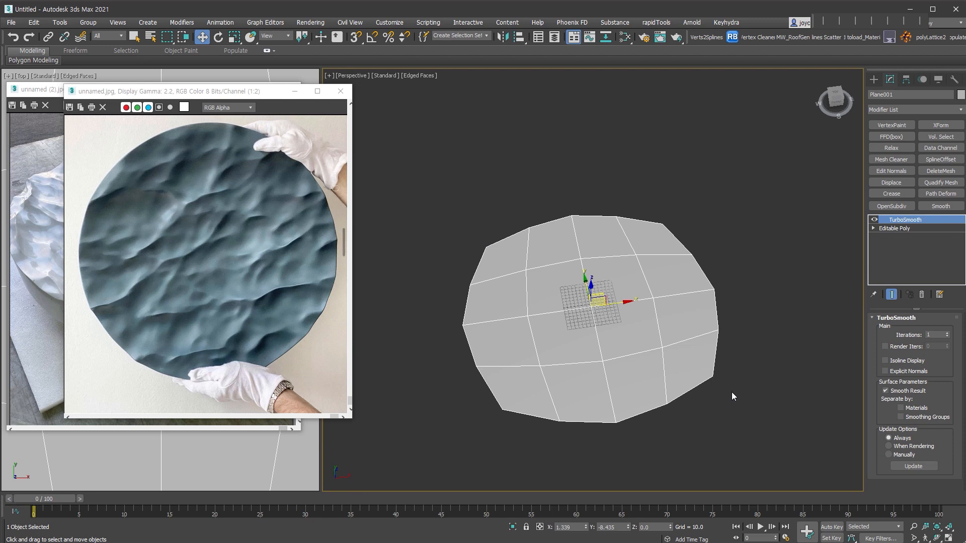
pyautogui.click(947, 333)
pyautogui.click(948, 333)
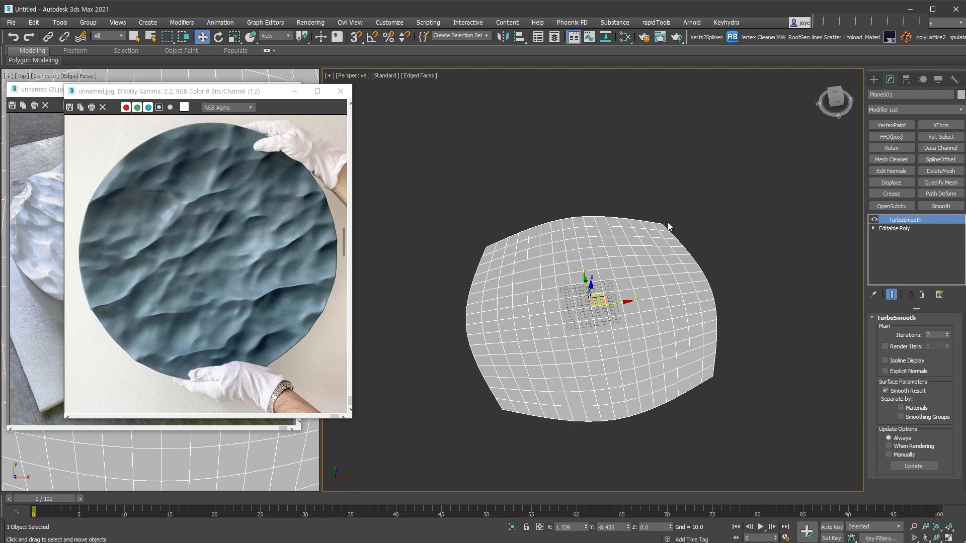
pyautogui.click(921, 295)
# Inset the octagon's four polygons as one group to form an inner ring of edges
pyautogui.click(926, 329)
pyautogui.rightClick(668, 278)
pyautogui.click(656, 328)
pyautogui.moveTo(643, 285); pyautogui.dragTo(643, 244)
pyautogui.click(745, 434)
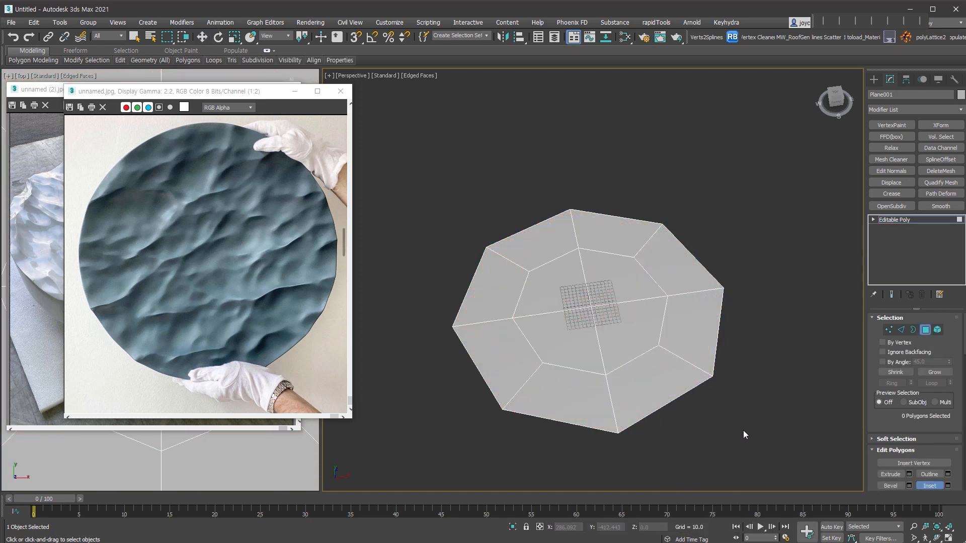
pyautogui.click(926, 332)
# Add a TurboSmooth modifier with 5 iterations to the disc and a Displace modifier on top of it
pyautogui.hotkey('ctrl', 't')
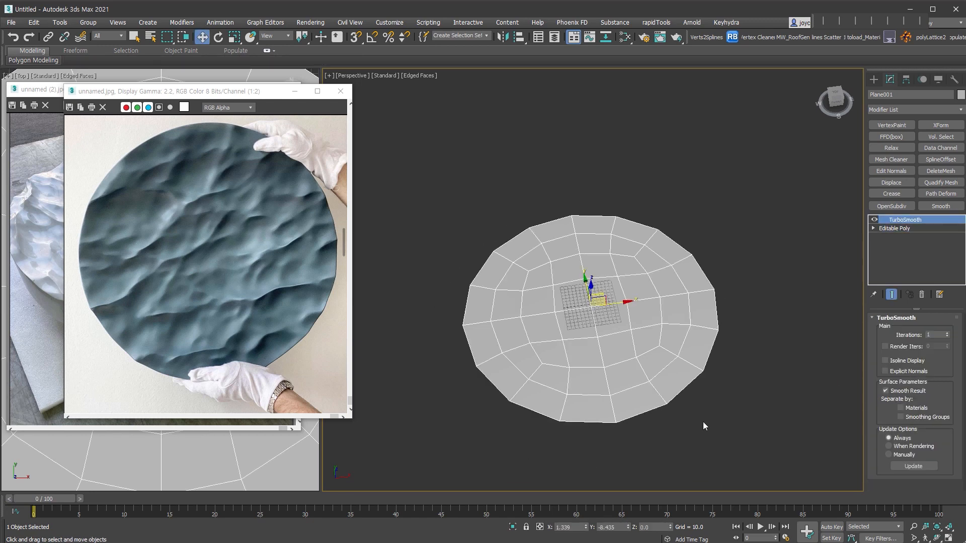
pyautogui.moveTo(947, 336); pyautogui.dragTo(947, 332)
pyautogui.moveTo(698, 401); pyautogui.dragTo(681, 395, button='middle')
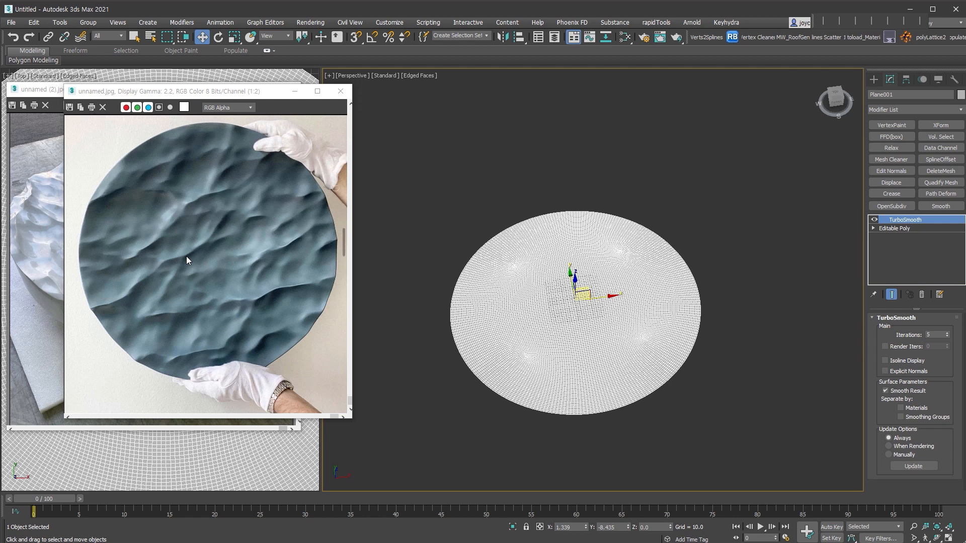
pyautogui.click(891, 182)
pyautogui.keyDown('alt'); pyautogui.moveTo(755, 363); pyautogui.dragTo(710, 387, button='middle'); pyautogui.keyUp('alt')
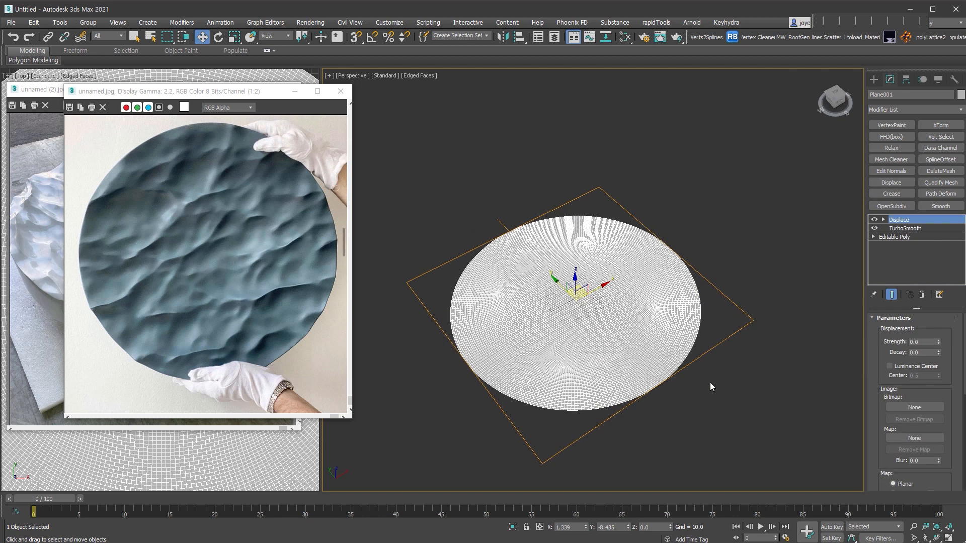
# Disable Displace and TurboSmooth, and insert a planar UVW Map modifier directly above the Editable Poly
pyautogui.click(875, 220)
pyautogui.click(874, 228)
pyautogui.click(895, 237)
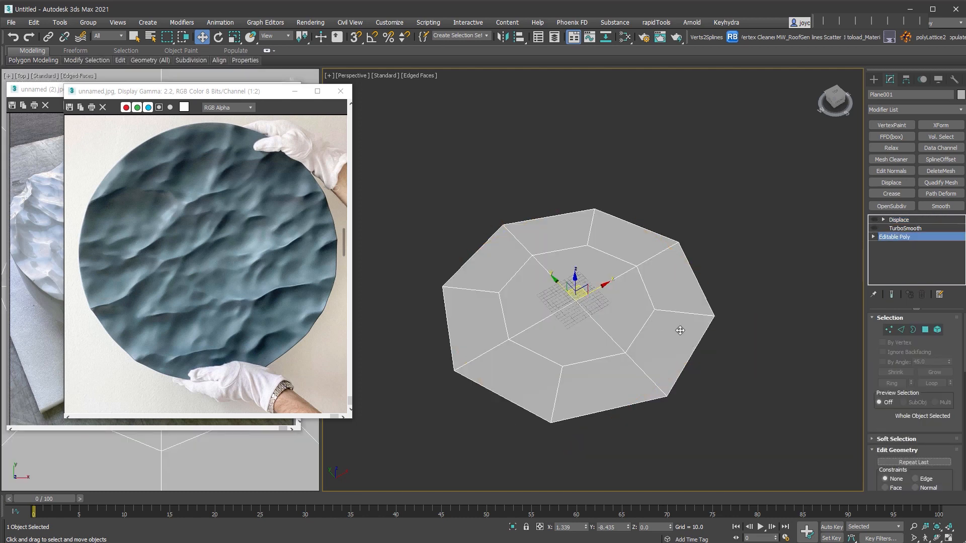
pyautogui.press('4')
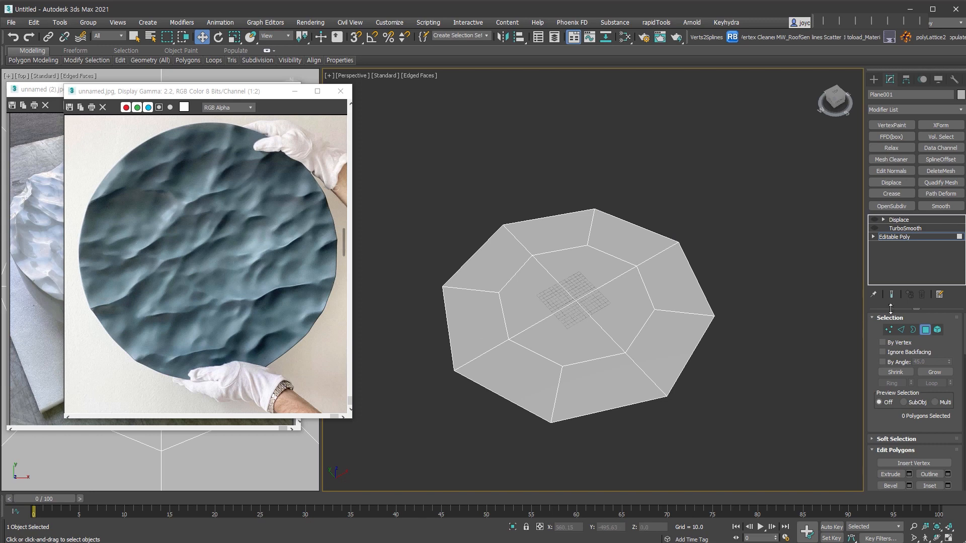
pyautogui.click(926, 329)
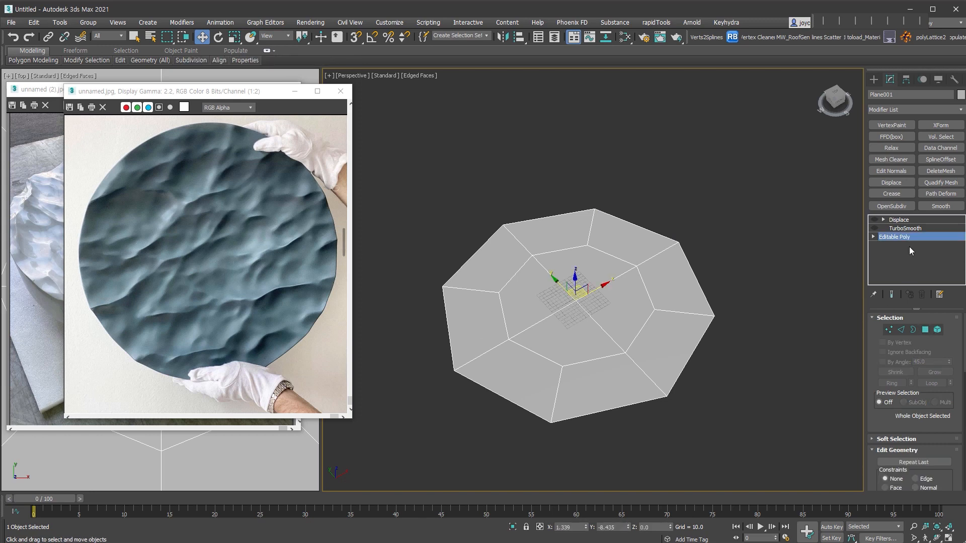
pyautogui.hotkey('alt', 'u')
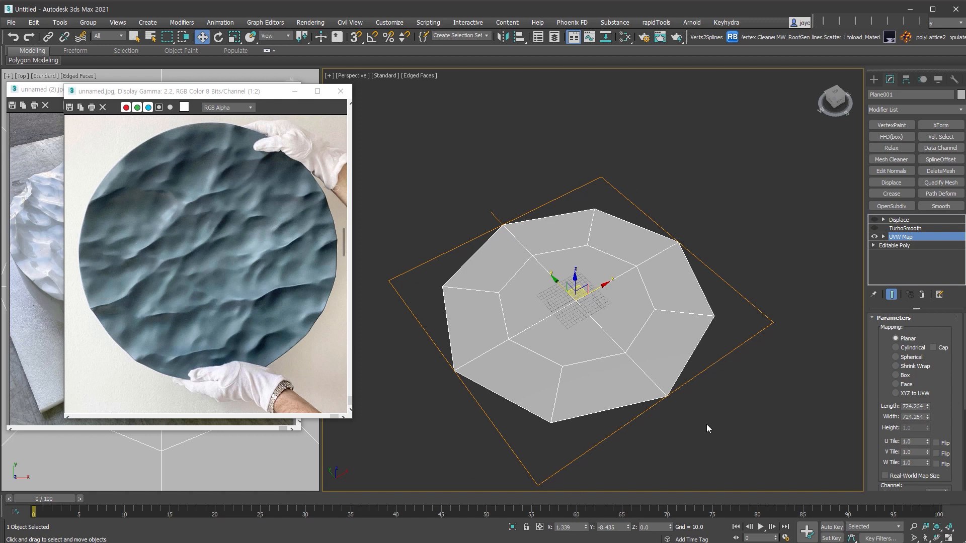
# Re-enable the TurboSmooth and Displace modifiers above the UVW Map
pyautogui.click(905, 229)
pyautogui.click(876, 227)
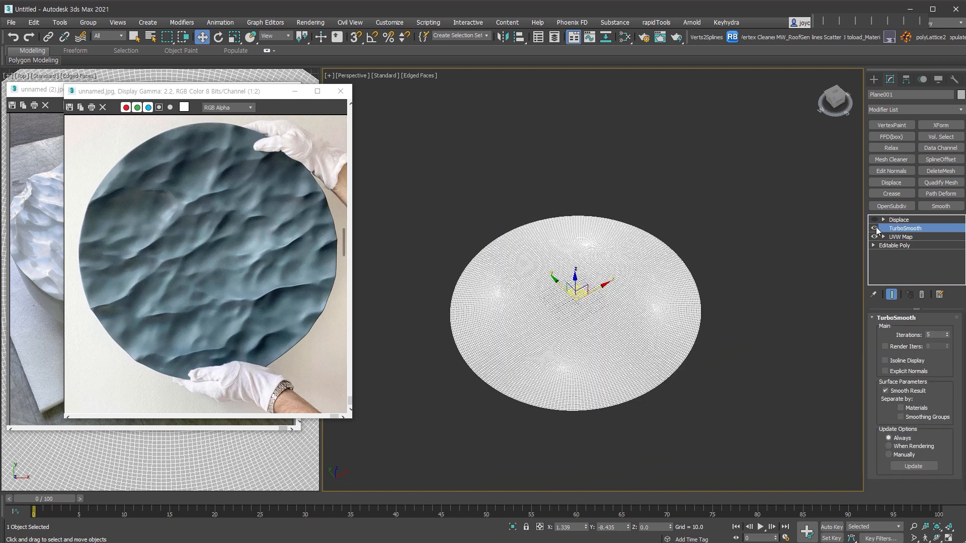
pyautogui.click(875, 221)
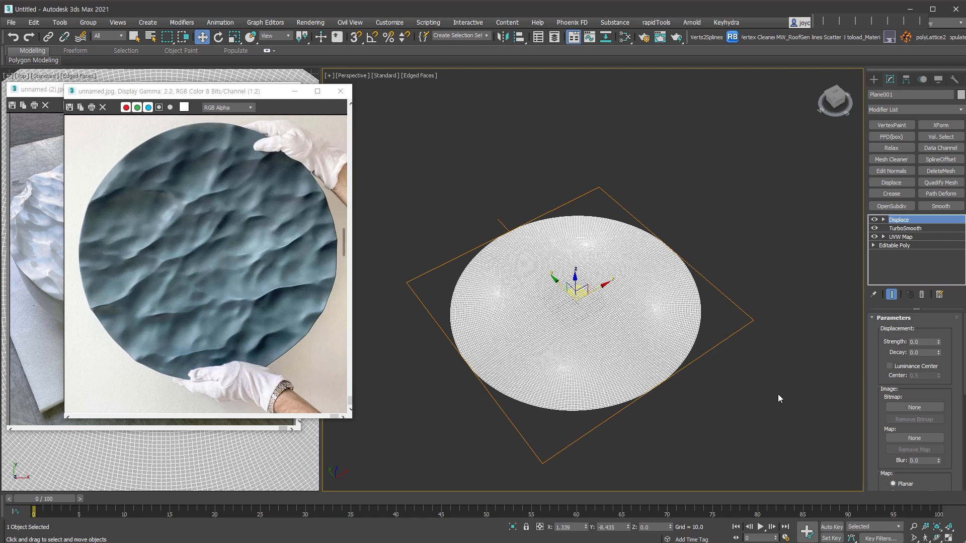
# Assign a Noise map to the Displace modifier and bring it into the Slate Material Editor with an enlarged preview
pyautogui.click(909, 437)
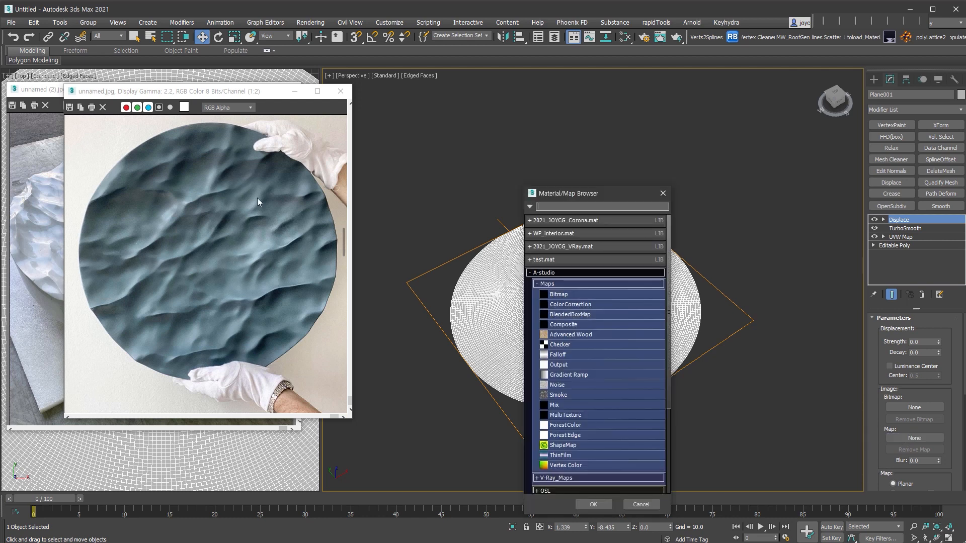
pyautogui.doubleClick(589, 385)
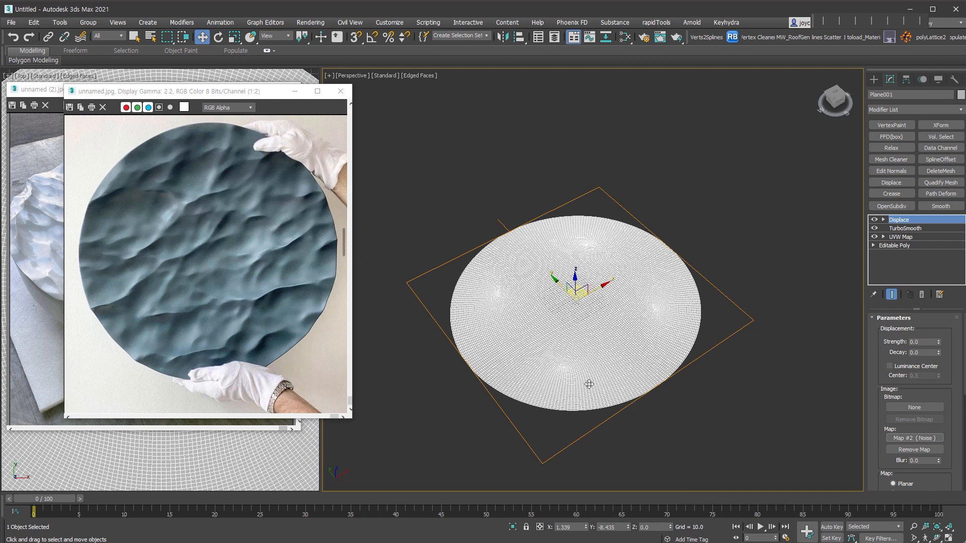
pyautogui.press('m')
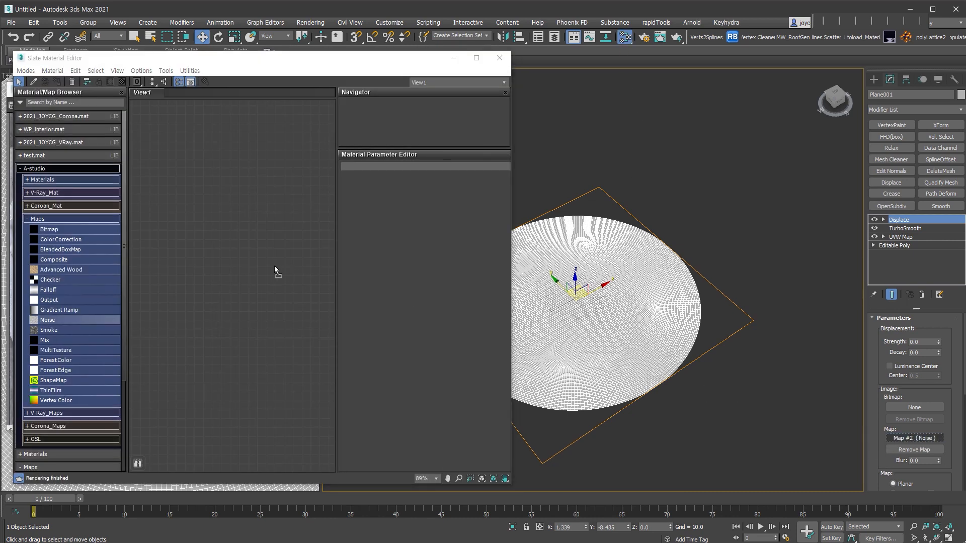
pyautogui.moveTo(276, 271); pyautogui.dragTo(249, 269)
pyautogui.click(248, 303)
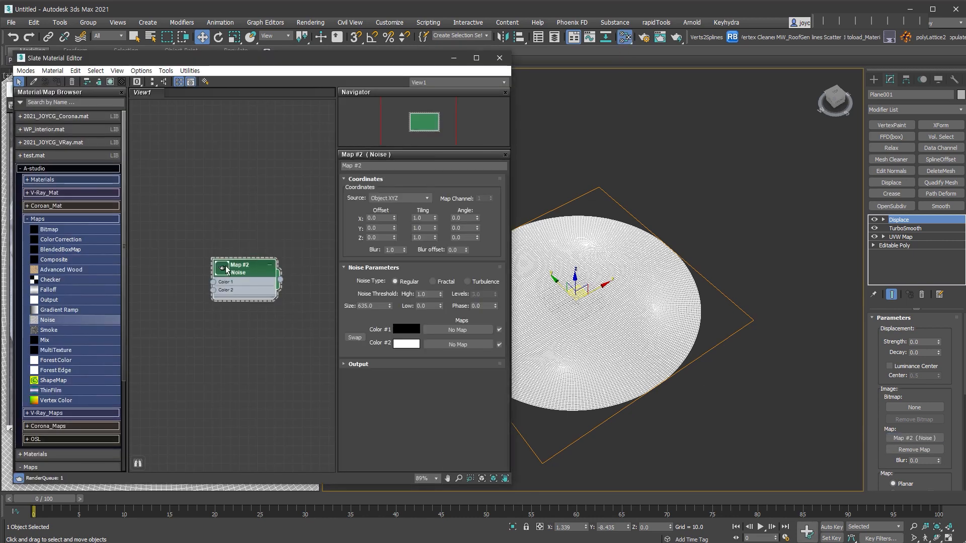
pyautogui.click(222, 268)
pyautogui.scroll(5, 226, 268)
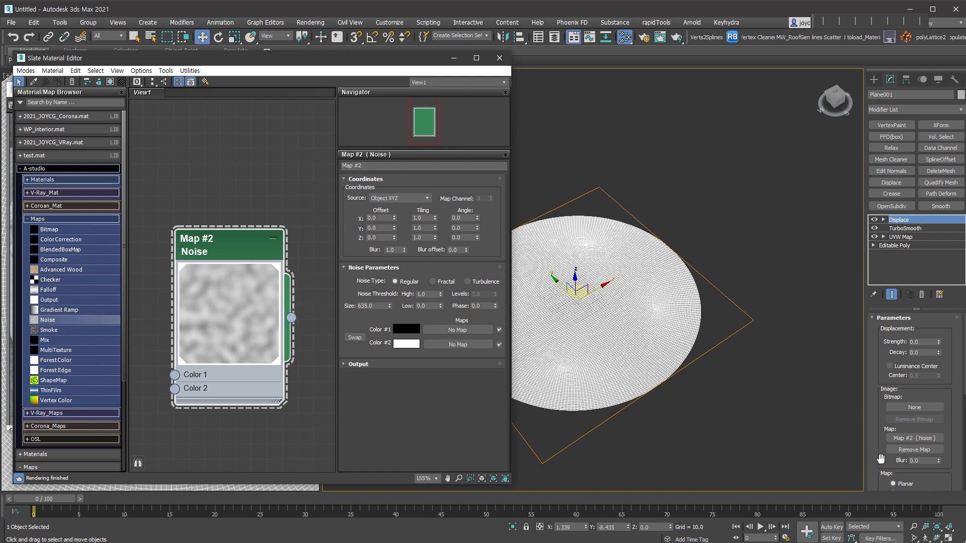
# Set the Noise map's source to Explicit Map Channel and enable Use Existing Mapping in the Displace modifier
pyautogui.click(428, 199)
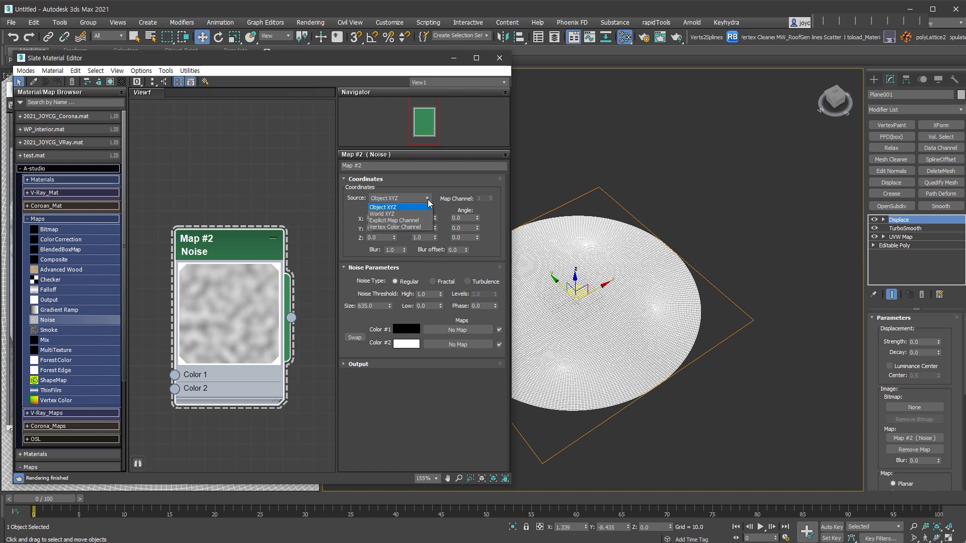
pyautogui.click(395, 220)
pyautogui.moveTo(954, 481); pyautogui.dragTo(963, 226)
pyautogui.click(950, 364)
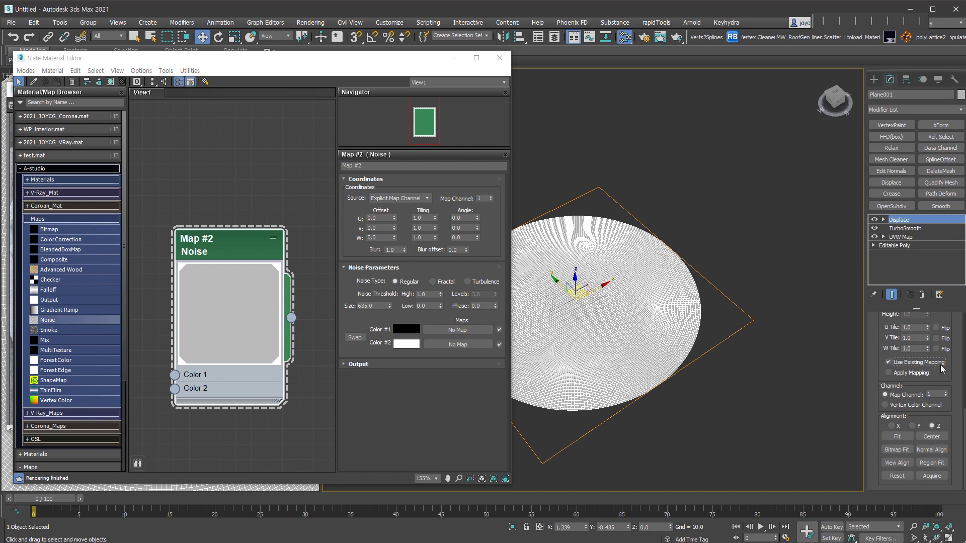
pyautogui.scroll(5, 875, 356)
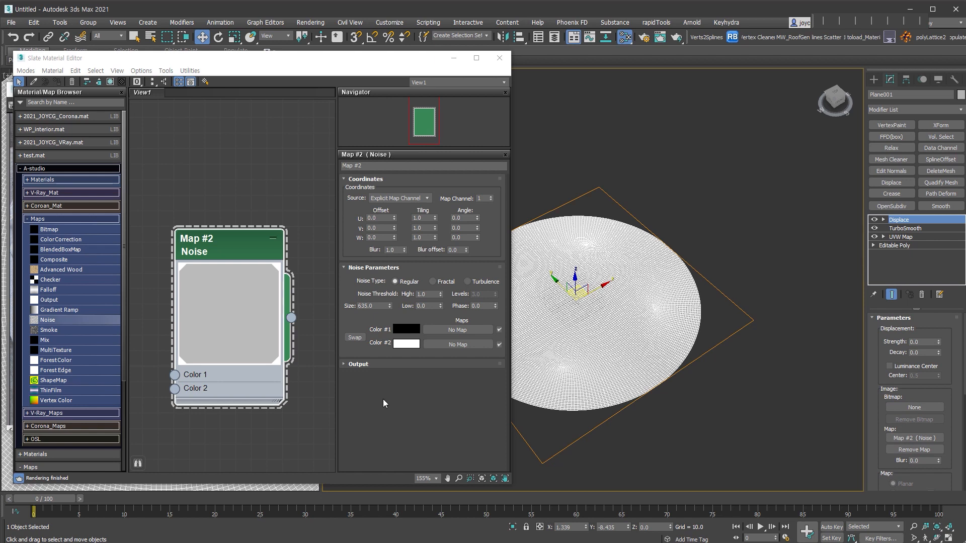
# Set the Noise map's size to 0.2
pyautogui.doubleClick(376, 306)
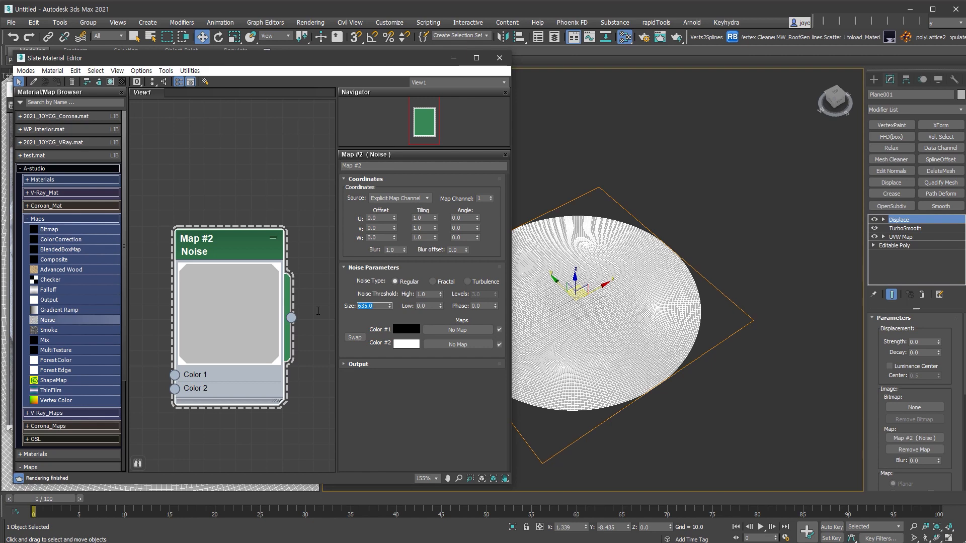
pyautogui.write('535')
pyautogui.press('Return')
pyautogui.moveTo(657, 320)
pyautogui.keyDown('alt'); pyautogui.mouseDown(button='middle')
pyautogui.moveTo(670, 315)
pyautogui.moveTo(662, 303)
pyautogui.mouseUp(button='middle'); pyautogui.keyUp('alt')
pyautogui.scroll(3, 597, 304)
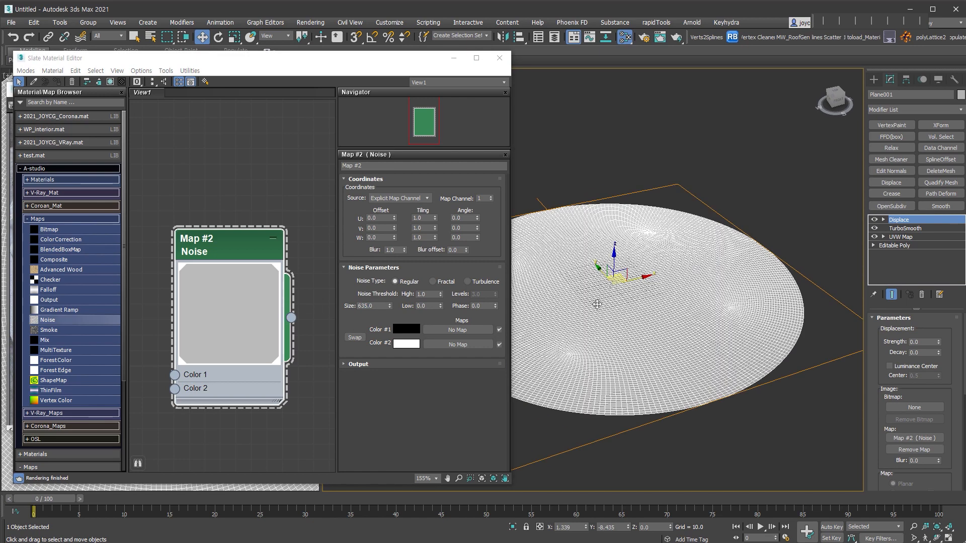
pyautogui.click(305, 309)
pyautogui.write('0.2')
pyautogui.press('Return')
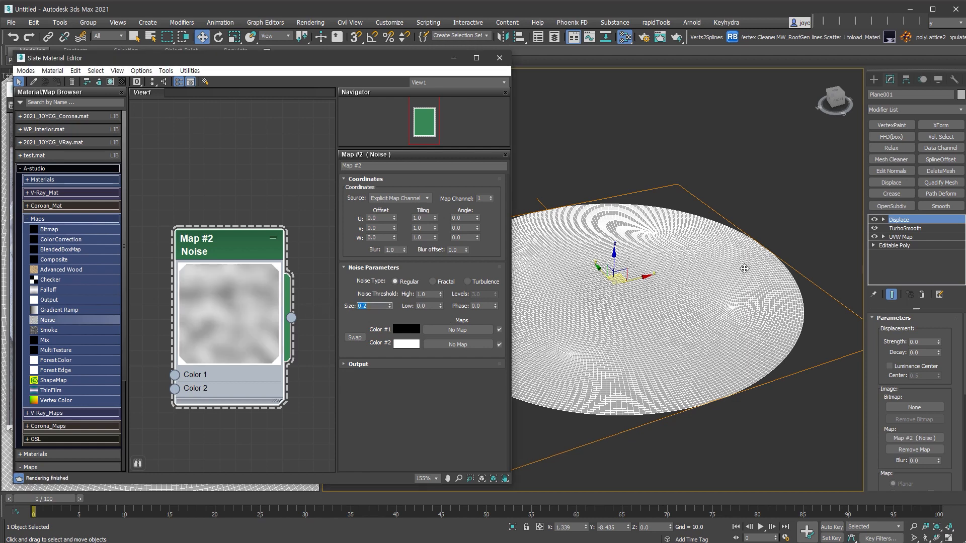
# Set the Displace modifier's strength to 20 and display the disc shaded without its wireframe edges
pyautogui.click(930, 343)
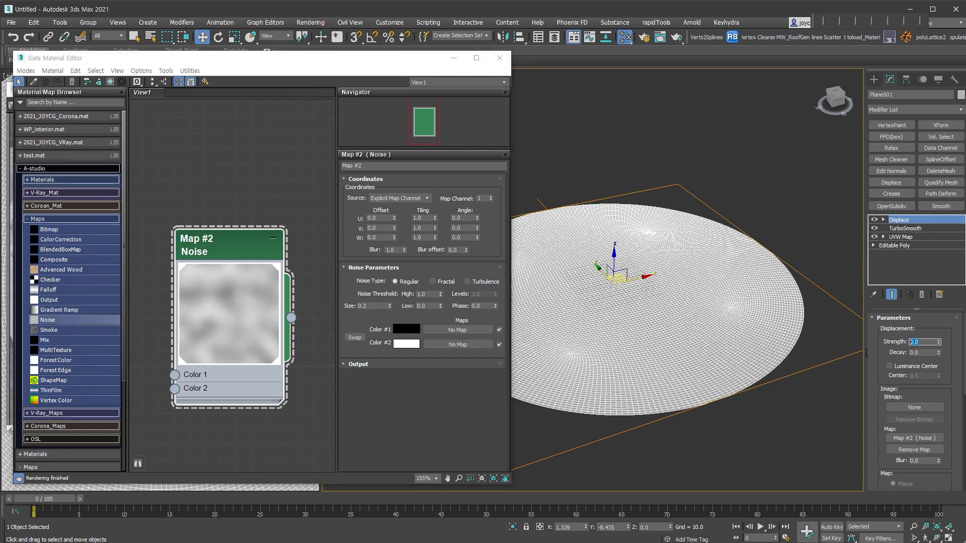
pyautogui.write('20')
pyautogui.press('Return')
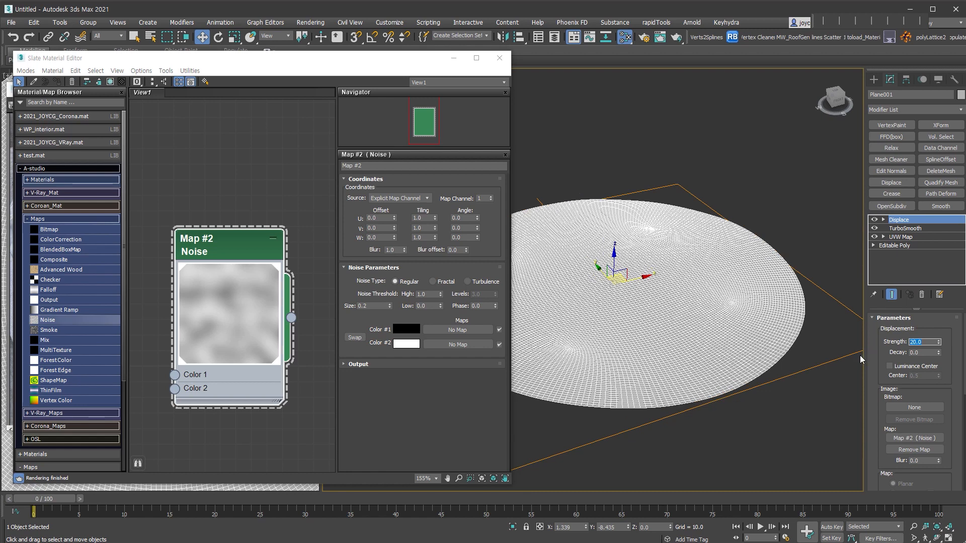
pyautogui.press('F4')
pyautogui.keyDown('alt'); pyautogui.moveTo(774, 364); pyautogui.dragTo(794, 365, button='middle'); pyautogui.keyUp('alt')
pyautogui.moveTo(717, 360); pyautogui.dragTo(732, 372, button='middle')
pyautogui.keyDown('alt'); pyautogui.moveTo(810, 285); pyautogui.dragTo(781, 318, button='middle'); pyautogui.keyUp('alt')
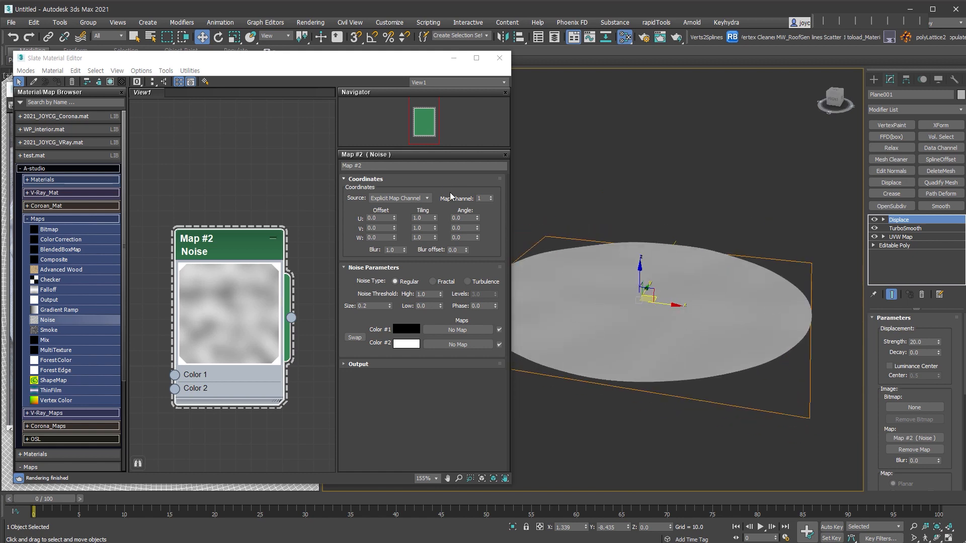
# Change the Noise map's type to Turbulence and swap its two colors so Color #1 is white
pyautogui.click(459, 337)
pyautogui.press('space')
pyautogui.click(477, 283)
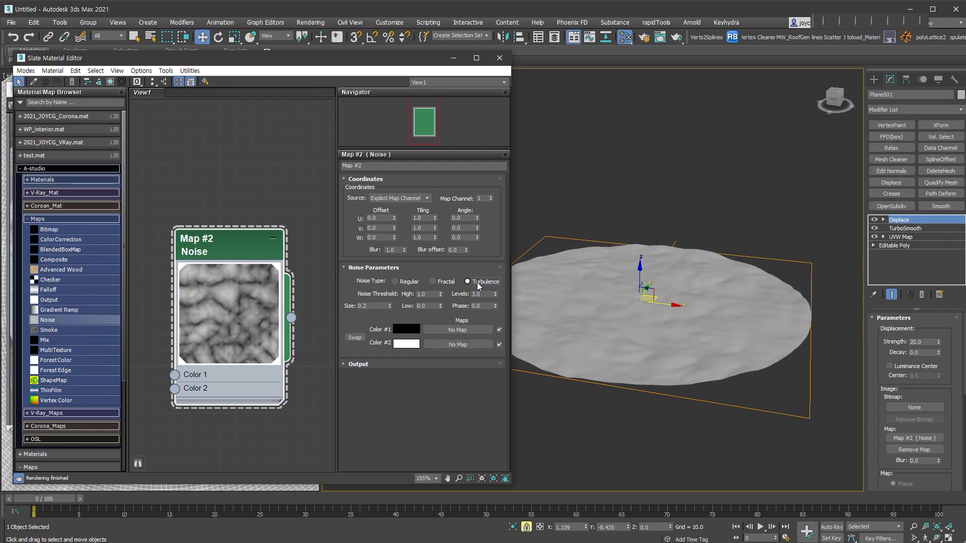
pyautogui.scroll(3, 684, 332)
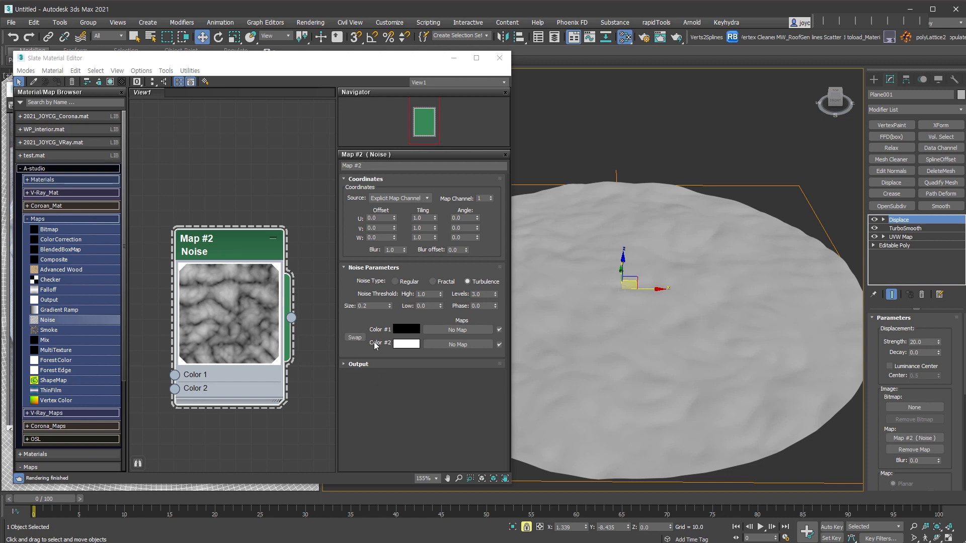
pyautogui.click(355, 338)
pyautogui.keyDown('alt'); pyautogui.moveTo(802, 368); pyautogui.dragTo(721, 313, button='middle'); pyautogui.keyUp('alt')
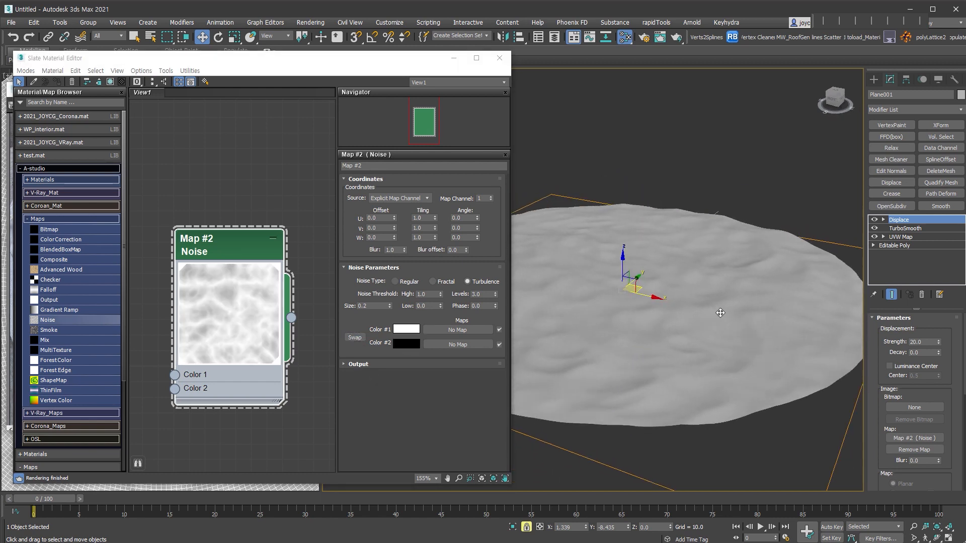
# Try a Noise map size of 0.5, and settle on a size of 0.4
pyautogui.doubleClick(367, 308)
pyautogui.write('0.5')
pyautogui.press('Return')
pyautogui.keyDown('alt'); pyautogui.moveTo(640, 455); pyautogui.dragTo(711, 399, button='middle'); pyautogui.keyUp('alt')
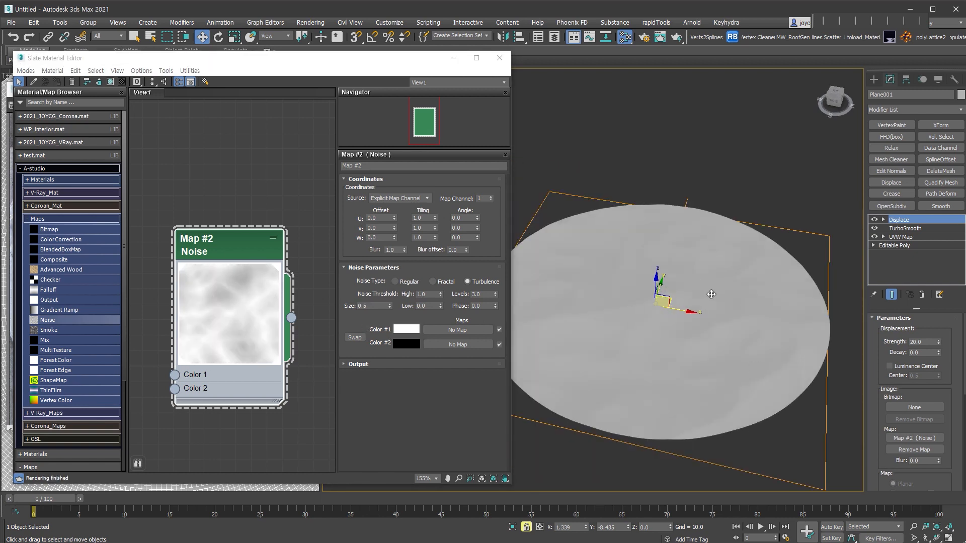
pyautogui.click(278, 297)
pyautogui.write('0.4')
pyautogui.press('Return')
pyautogui.keyDown('alt'); pyautogui.moveTo(710, 398); pyautogui.dragTo(721, 375, button='middle'); pyautogui.keyUp('alt')
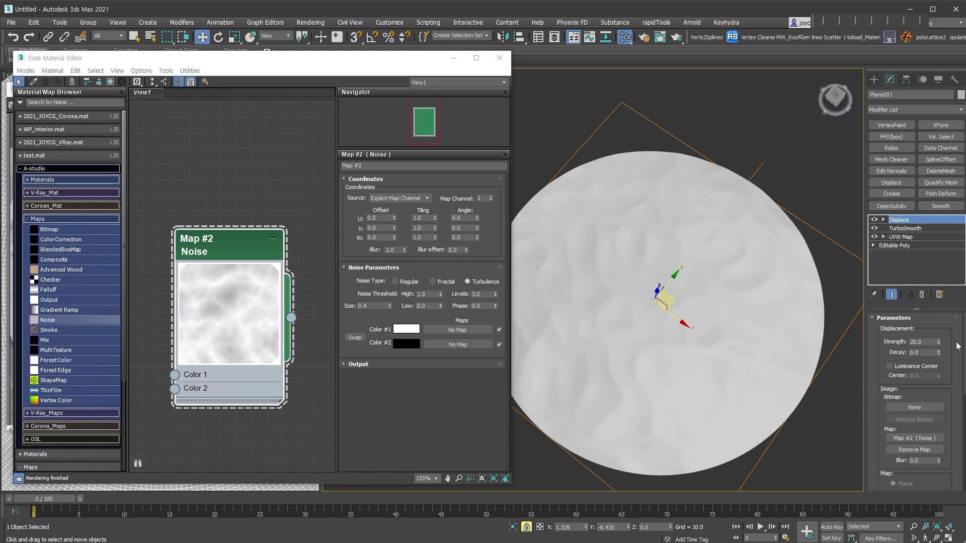
# Try raising the Displace strength to about 93, undo it, and inspect the disc from the side
pyautogui.hotkey('shift', 'z')
pyautogui.moveTo(938, 344); pyautogui.dragTo(939, 360)
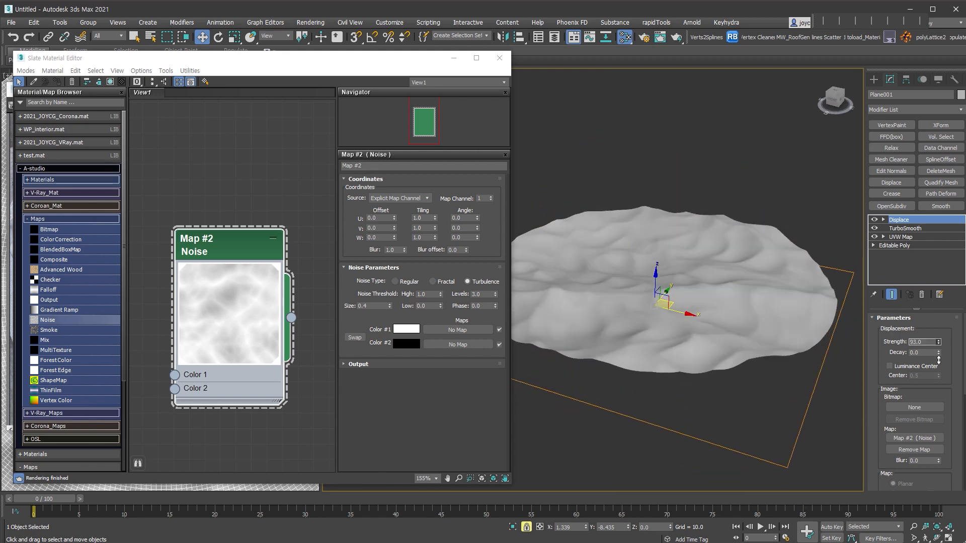
pyautogui.hotkey('ctrl', 'z')
pyautogui.hotkey('shift', 'z')
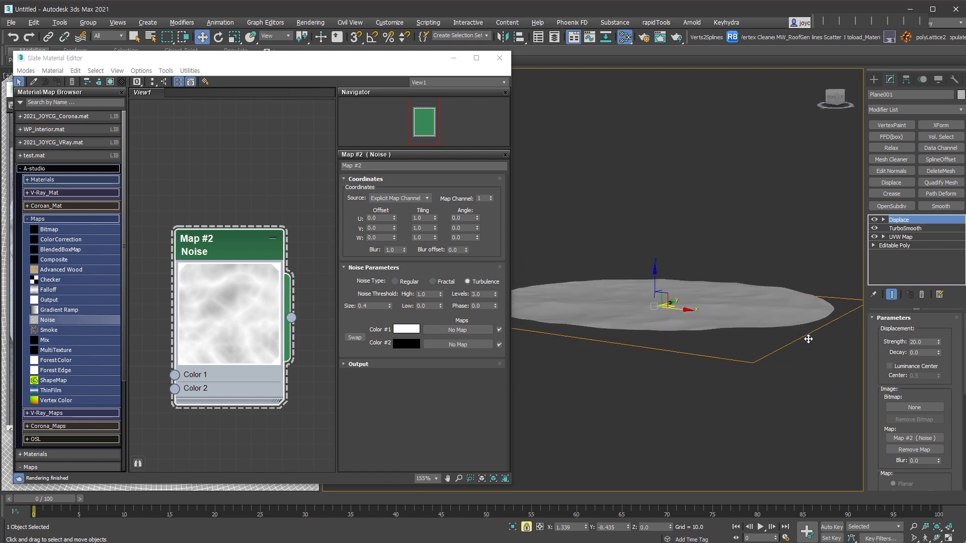
pyautogui.keyDown('alt'); pyautogui.moveTo(802, 356); pyautogui.dragTo(786, 347, button='middle'); pyautogui.keyUp('alt')
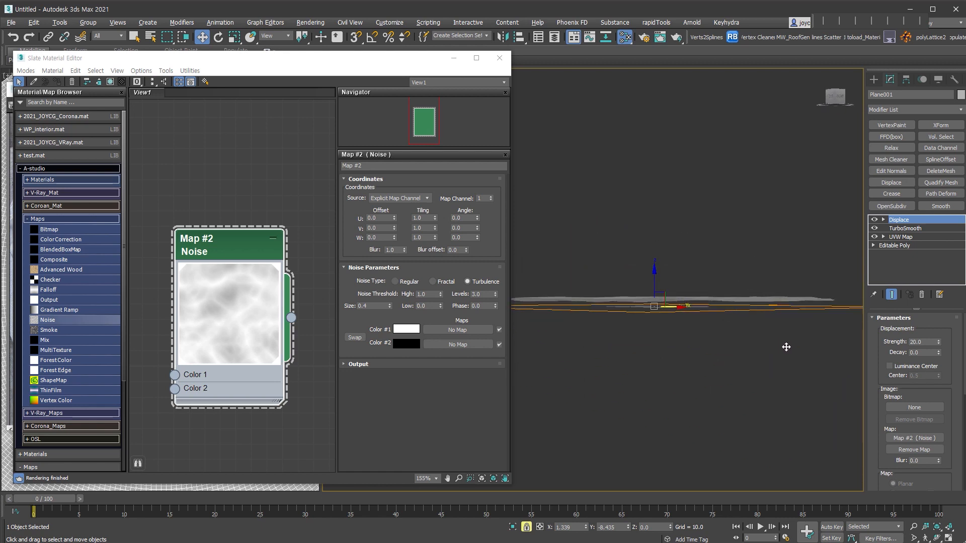
pyautogui.keyDown('alt'); pyautogui.moveTo(815, 310); pyautogui.dragTo(818, 327, button='middle'); pyautogui.keyUp('alt')
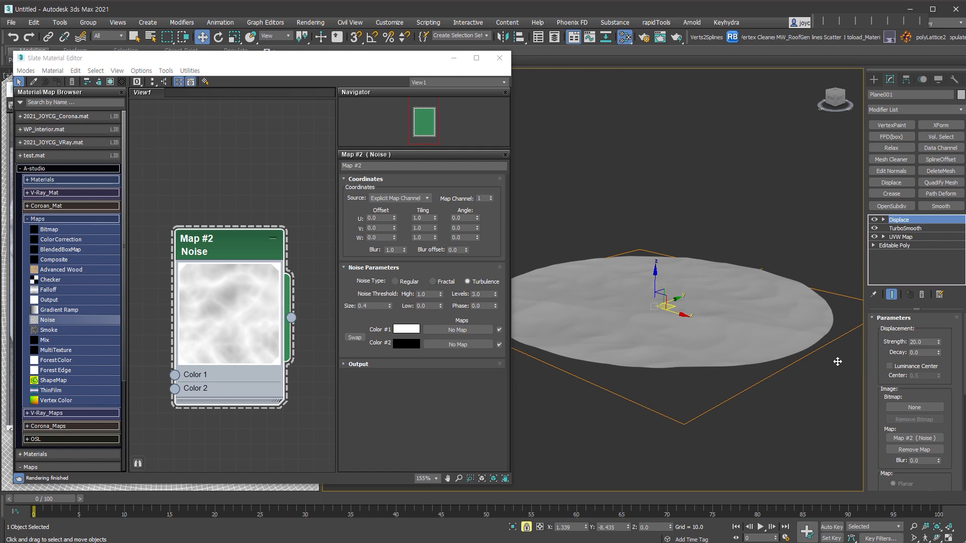
# Enable Luminance Center in the Displace modifier and raise the strength to 55
pyautogui.click(916, 367)
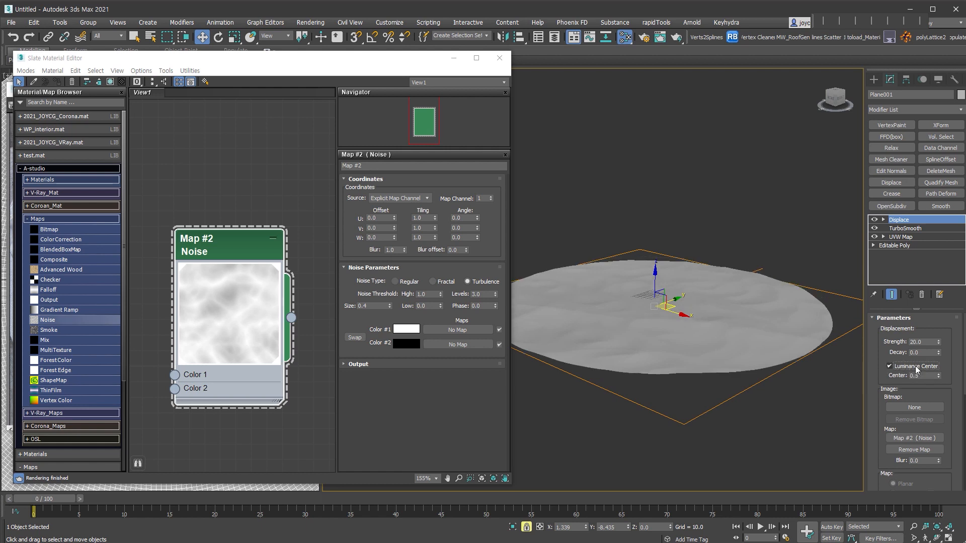
pyautogui.keyDown('alt'); pyautogui.moveTo(812, 409); pyautogui.dragTo(703, 341, button='middle'); pyautogui.keyUp('alt')
pyautogui.moveTo(939, 342); pyautogui.dragTo(958, 353)
pyautogui.keyDown('alt'); pyautogui.moveTo(599, 307); pyautogui.dragTo(675, 380, button='middle'); pyautogui.keyUp('alt')
pyautogui.scroll(-3, 659, 358)
pyautogui.scroll(3, 672, 328)
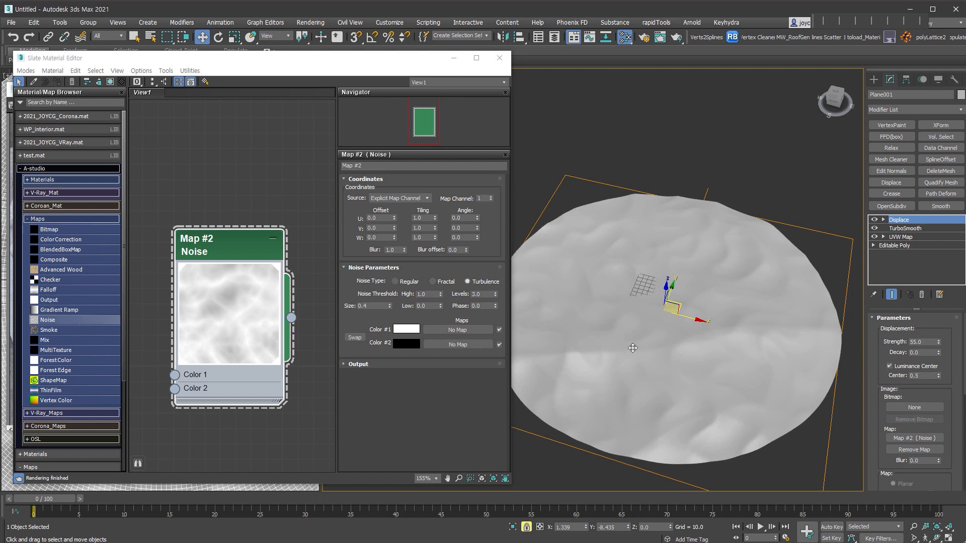
# Enable the Noise map's output color map, make the curve's start point Bezier-Corner and flatten the curve there
pyautogui.click(358, 364)
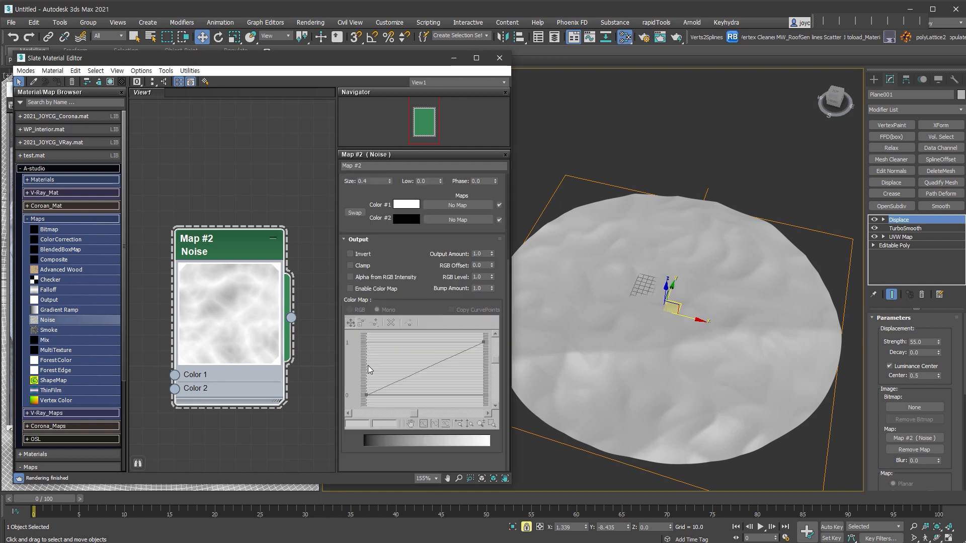
pyautogui.click(391, 293)
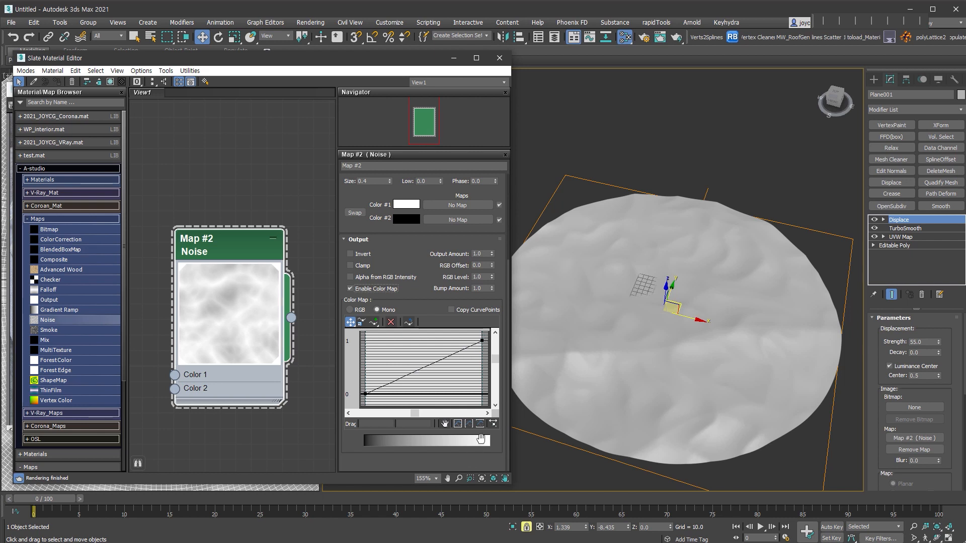
pyautogui.moveTo(373, 401); pyautogui.dragTo(373, 400)
pyautogui.rightClick(366, 394)
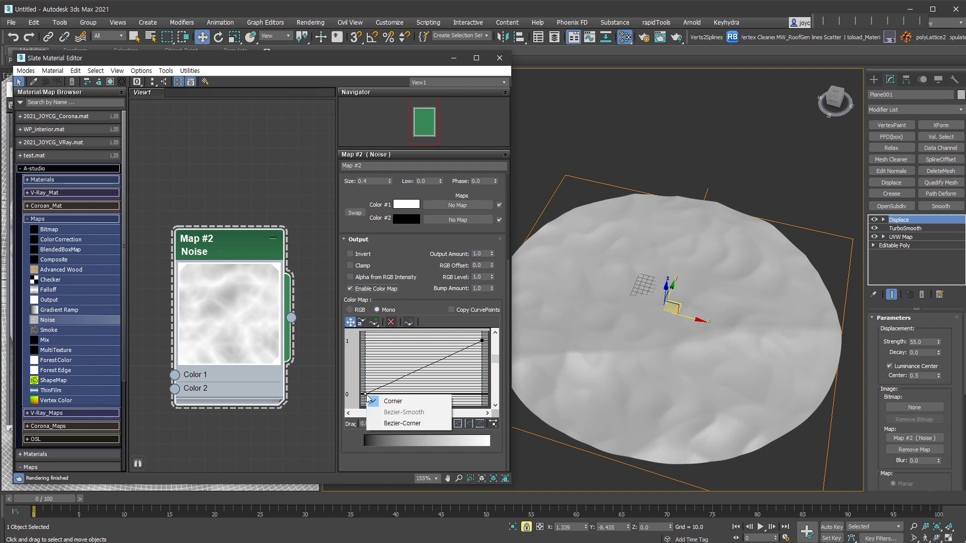
pyautogui.click(422, 423)
pyautogui.moveTo(378, 391); pyautogui.dragTo(420, 388)
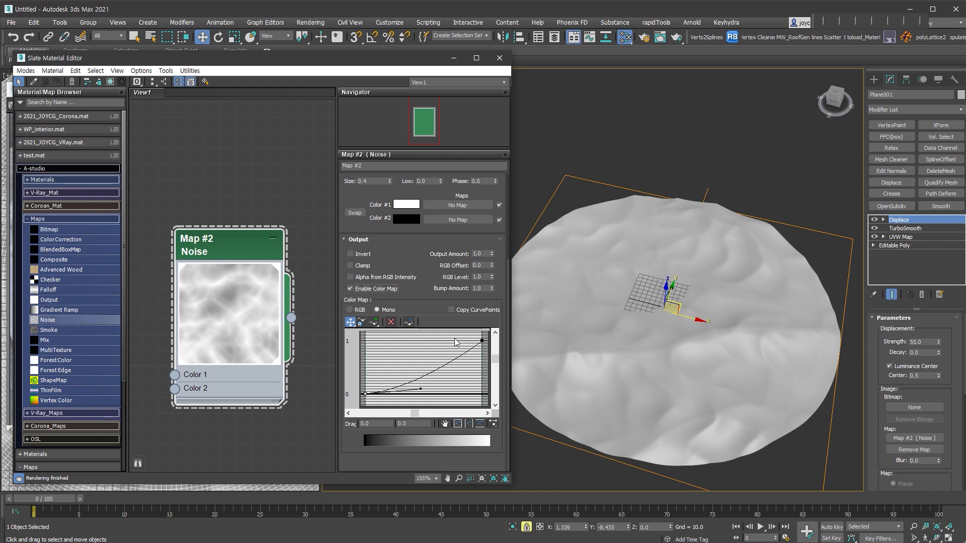
# Convert the color map curve's end point to Bezier-Corner and pull its handle down for a steep finish
pyautogui.click(482, 342)
pyautogui.rightClick(481, 341)
pyautogui.click(516, 372)
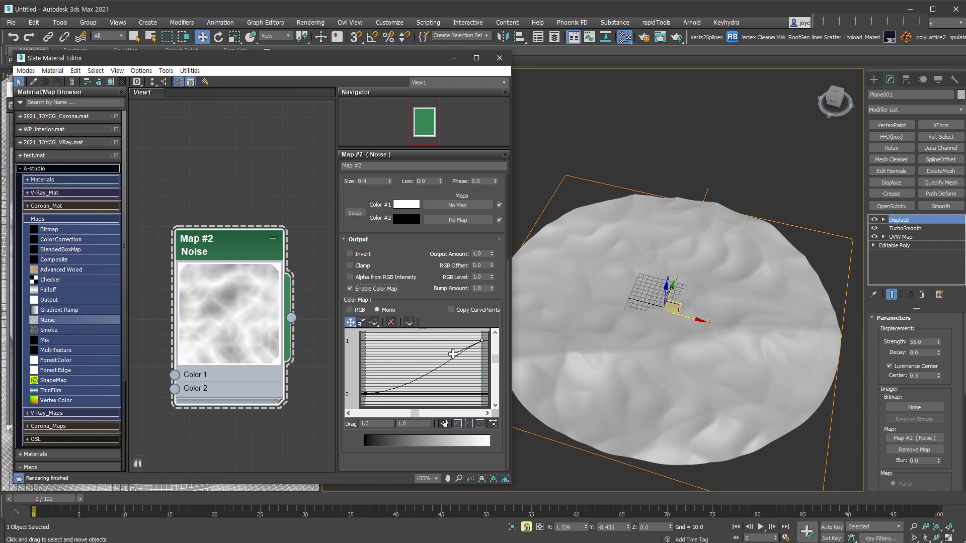
pyautogui.moveTo(454, 361); pyautogui.dragTo(461, 384)
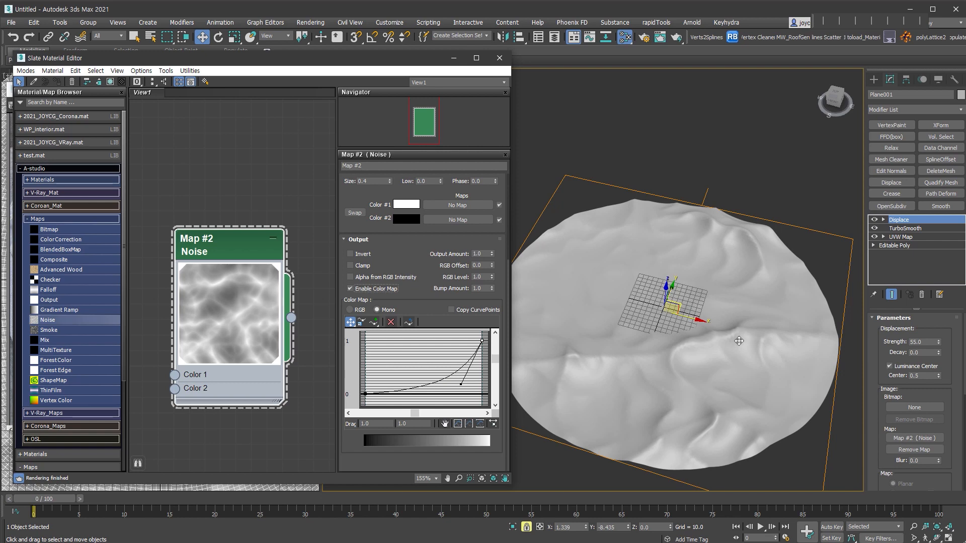
pyautogui.keyDown('alt'); pyautogui.moveTo(788, 333); pyautogui.dragTo(869, 394, button='middle'); pyautogui.keyUp('alt')
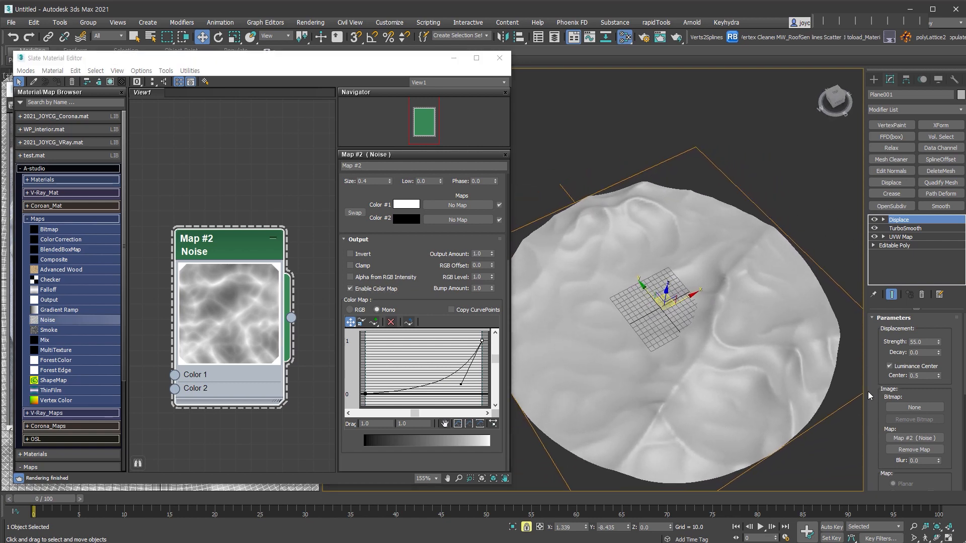
pyautogui.keyDown('alt'); pyautogui.moveTo(728, 383); pyautogui.dragTo(747, 343, button='middle'); pyautogui.keyUp('alt')
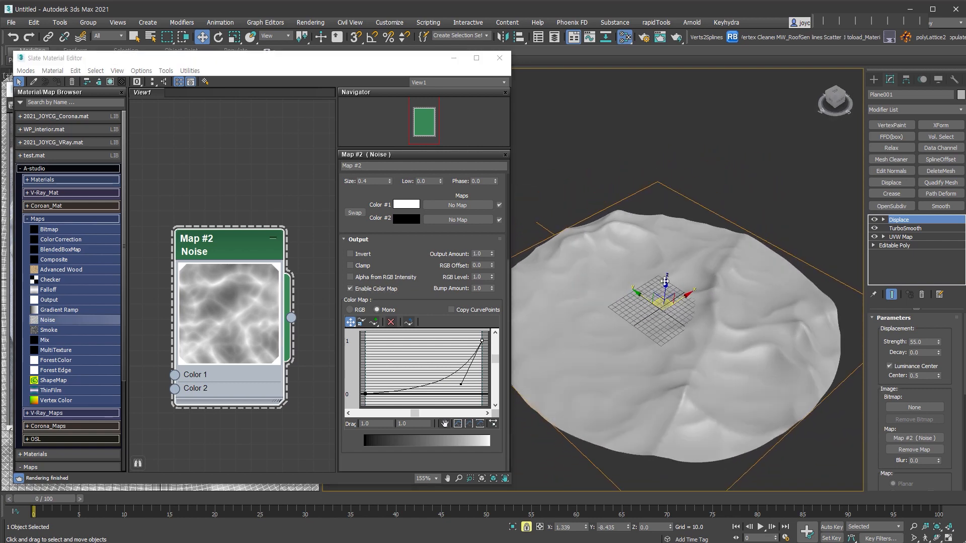
# Set the Noise map's size to 0.35
pyautogui.moveTo(406, 251); pyautogui.dragTo(402, 335)
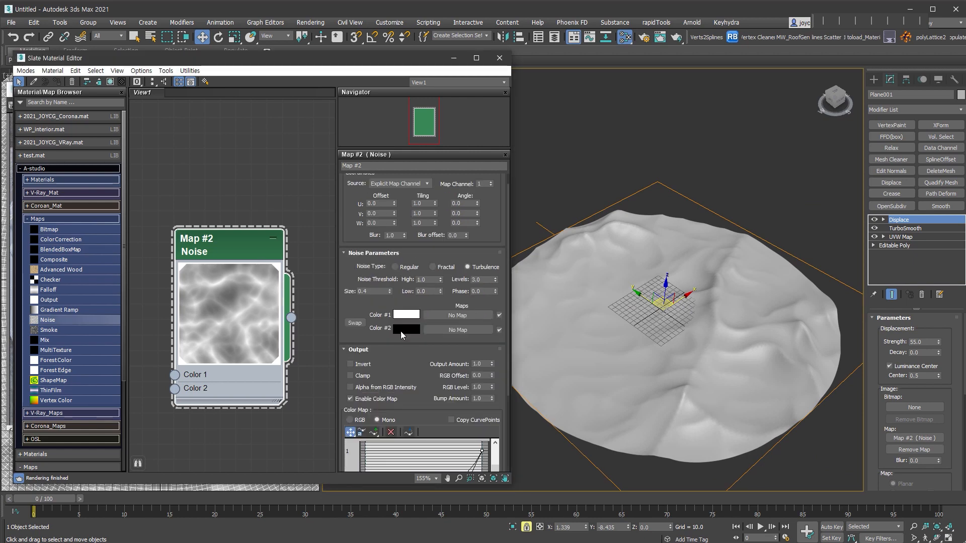
pyautogui.moveTo(379, 294); pyautogui.dragTo(344, 290)
pyautogui.write('0.35')
pyautogui.press('Return')
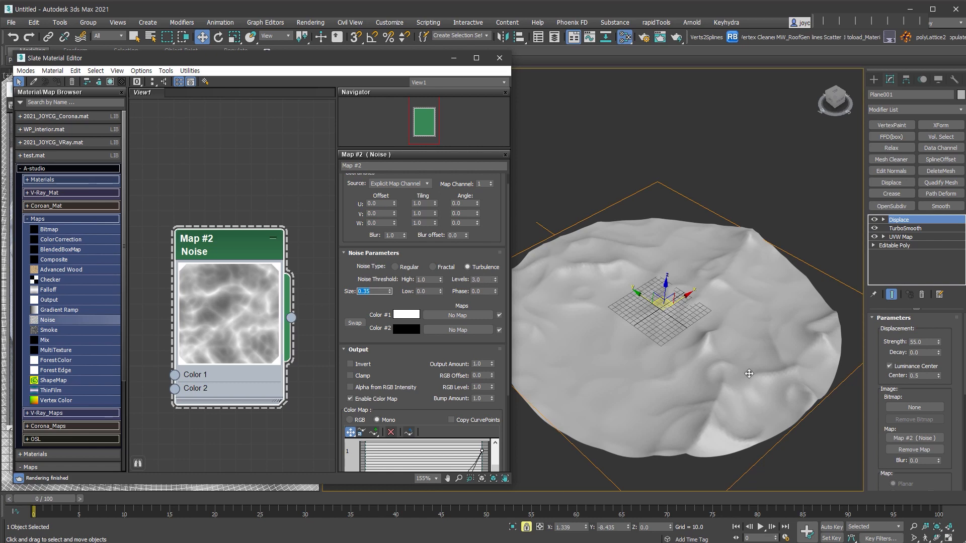
pyautogui.keyDown('alt'); pyautogui.moveTo(721, 427); pyautogui.dragTo(714, 440, button='middle'); pyautogui.keyUp('alt')
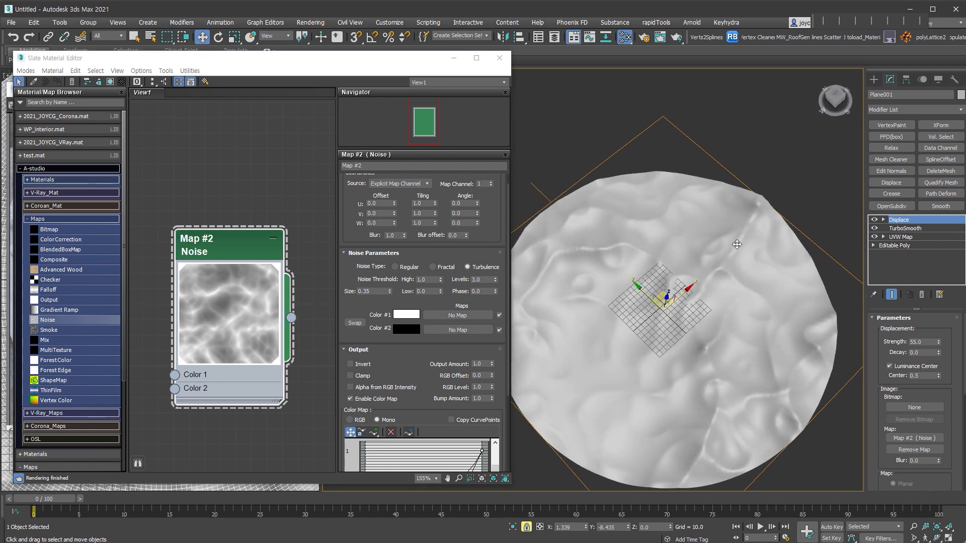
# Adjust the turbulence noise to 3.7 levels and a phase of 3.9
pyautogui.moveTo(496, 282); pyautogui.dragTo(496, 277)
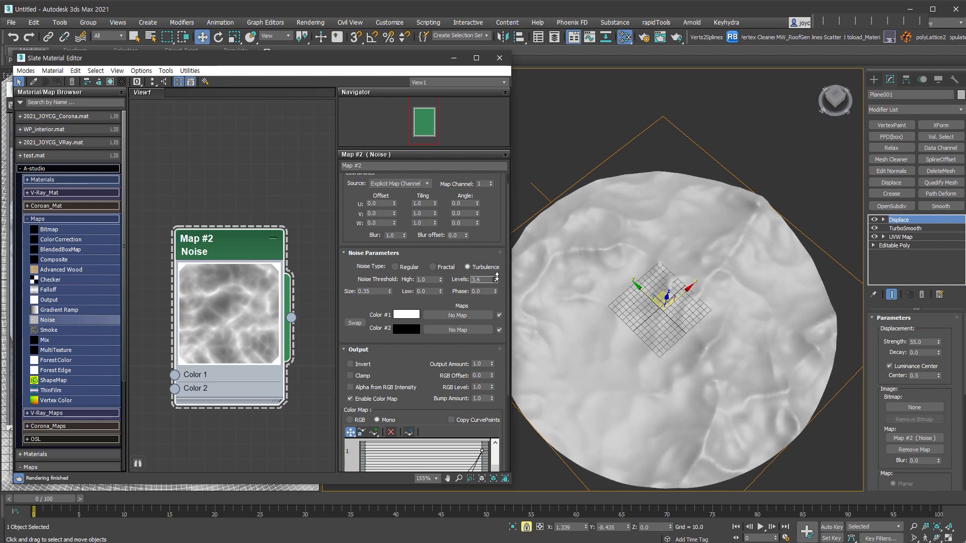
pyautogui.keyDown('alt'); pyautogui.moveTo(674, 338); pyautogui.dragTo(654, 285, button='middle'); pyautogui.keyUp('alt')
pyautogui.scroll(3, 683, 320)
pyautogui.moveTo(493, 282)
pyautogui.mouseDown()
pyautogui.moveTo(497, 264)
pyautogui.moveTo(497, 282)
pyautogui.mouseUp()
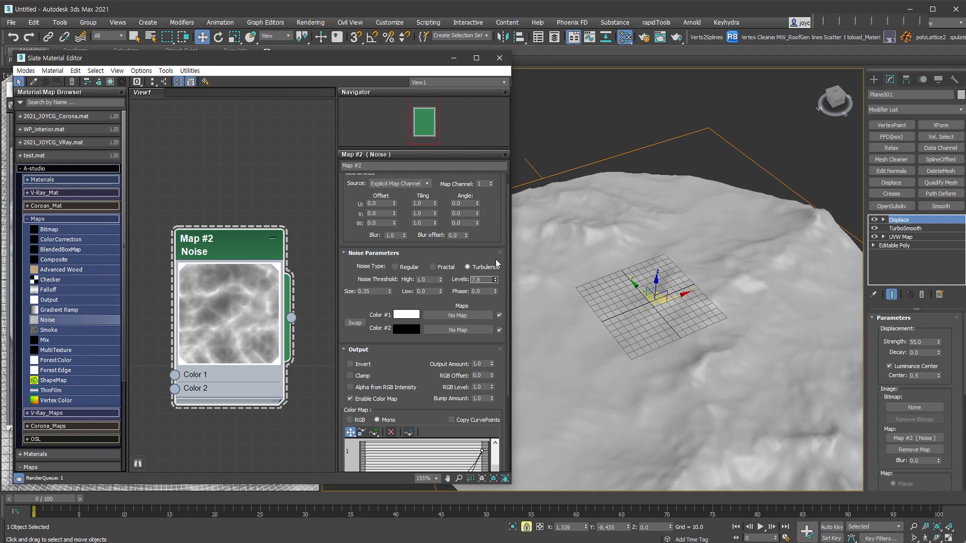
pyautogui.moveTo(440, 303); pyautogui.dragTo(499, 252)
pyautogui.keyDown('alt'); pyautogui.moveTo(743, 390); pyautogui.dragTo(800, 387, button='middle'); pyautogui.keyUp('alt')
pyautogui.scroll(2, 700, 385)
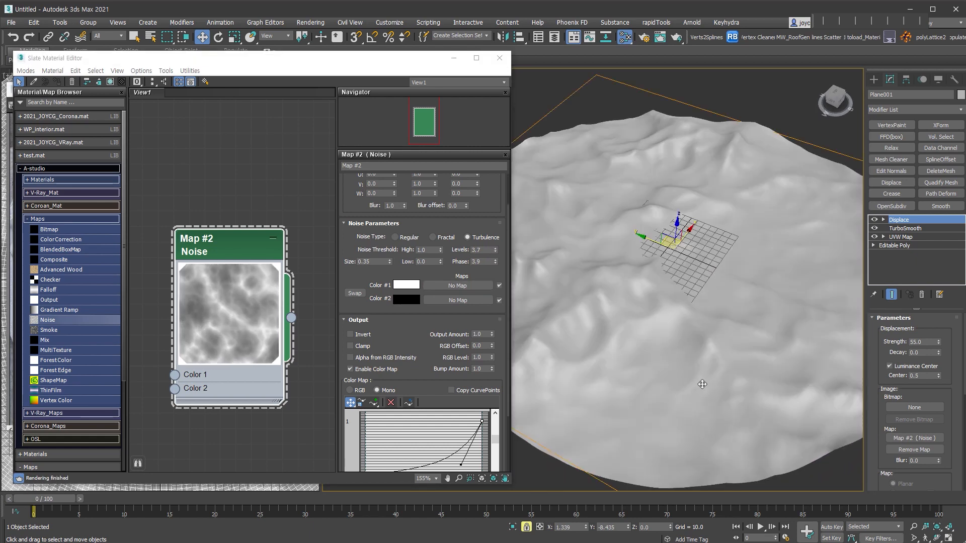
# Raise the TurboSmooth modifier's iterations to 7
pyautogui.click(905, 229)
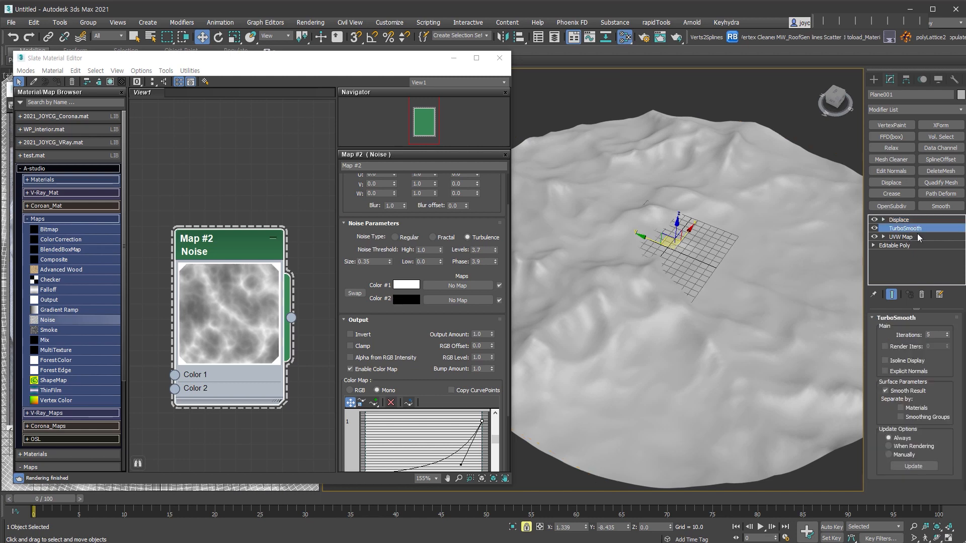
pyautogui.click(948, 334)
pyautogui.click(949, 333)
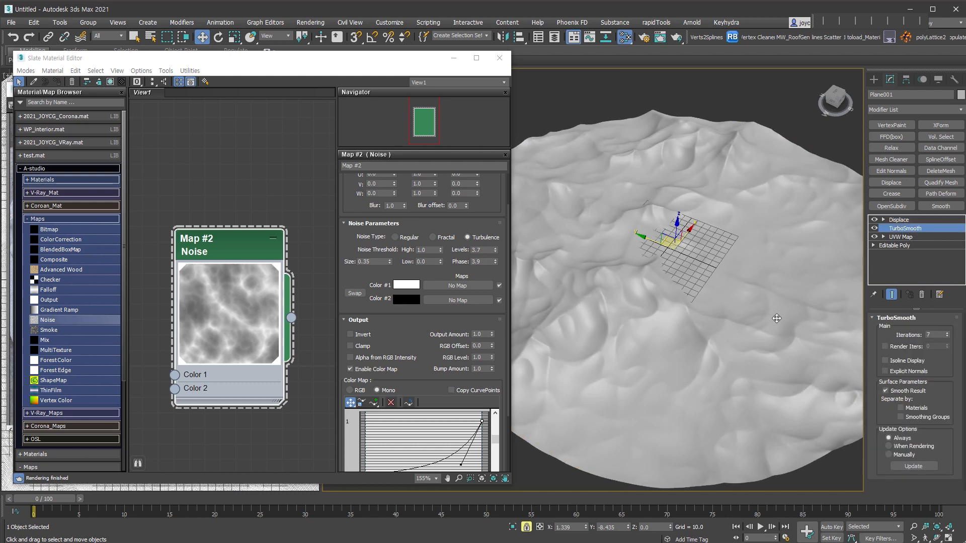
pyautogui.keyDown('alt'); pyautogui.moveTo(772, 320); pyautogui.dragTo(743, 320, button='middle'); pyautogui.keyUp('alt')
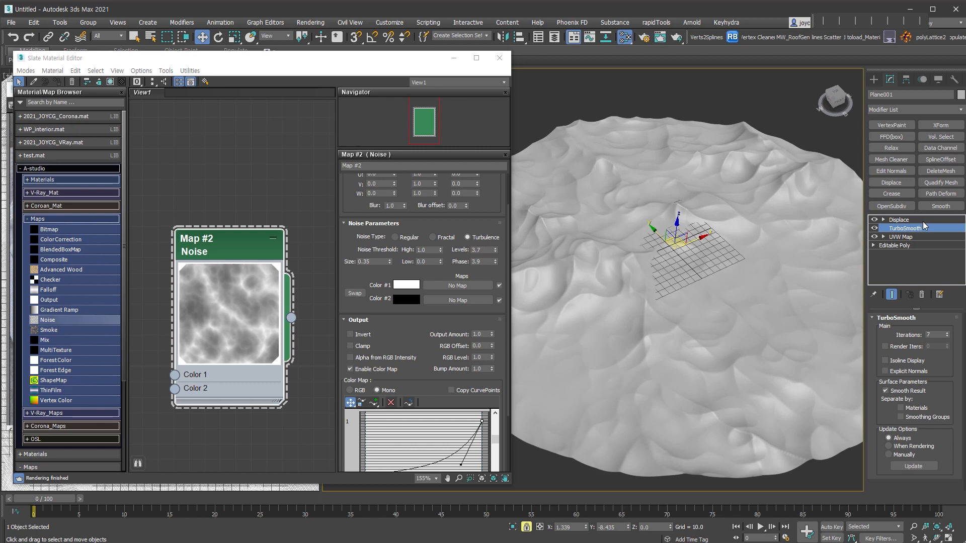
# Return to the Displace modifier and raise the end point's handle slightly to soften the Noise color map curve
pyautogui.click(923, 221)
pyautogui.moveTo(472, 458); pyautogui.dragTo(464, 444, button='middle')
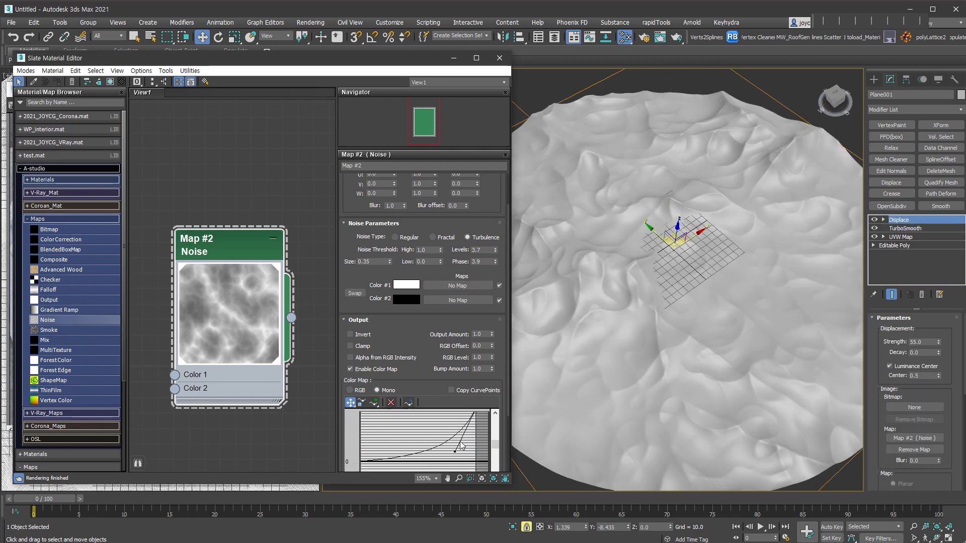
pyautogui.moveTo(455, 453); pyautogui.dragTo(453, 440)
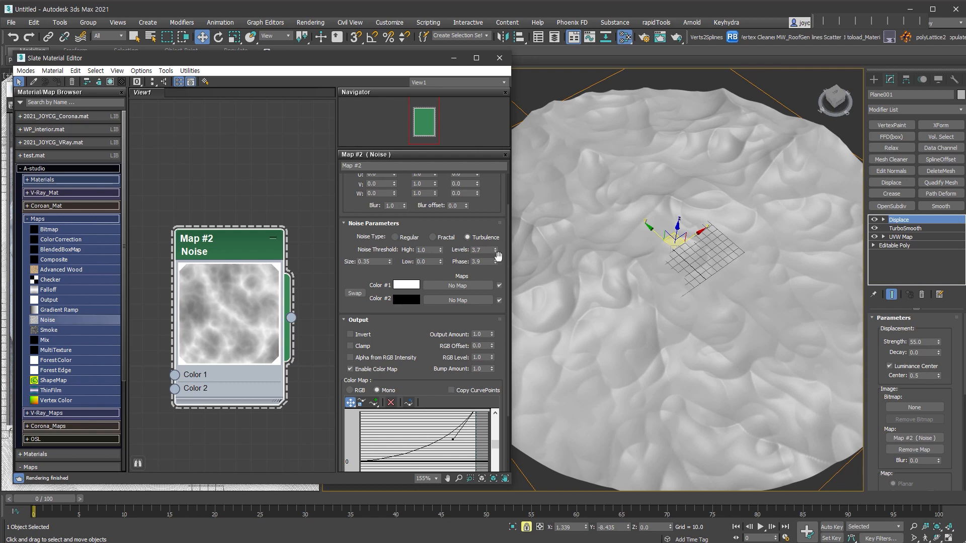
# Set the Noise map's levels to 3.5, its phase to 3.7 and its size to 0.45
pyautogui.moveTo(496, 259); pyautogui.dragTo(496, 271)
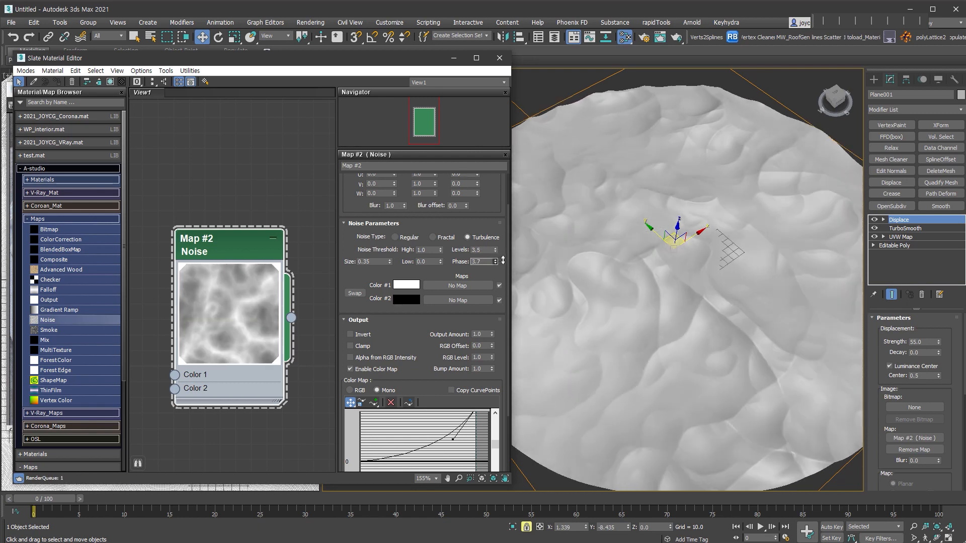
pyautogui.click(391, 262)
pyautogui.click(391, 261)
pyautogui.click(391, 261)
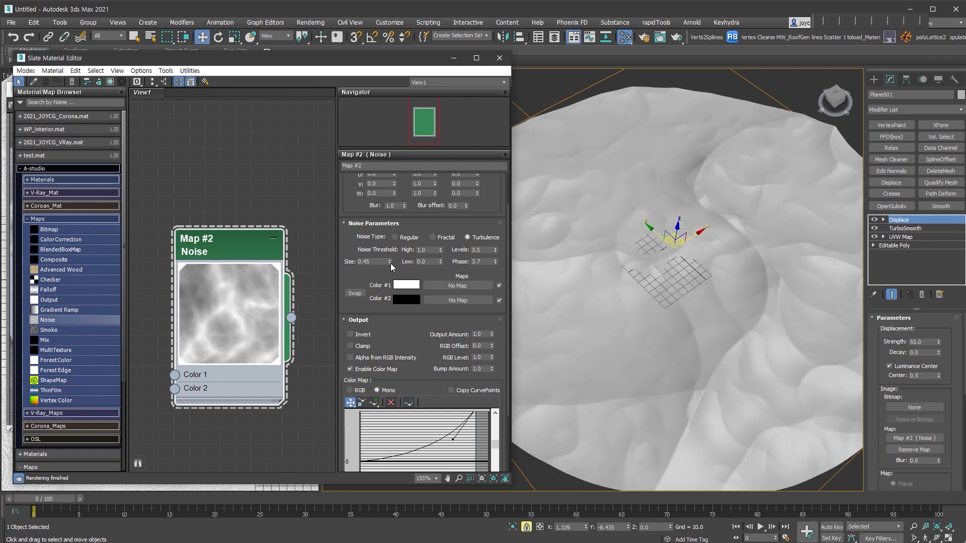
# Set the Noise map's size to 0.4 and the TurboSmooth modifier's iterations to 6, returning to the Displace modifier
pyautogui.click(391, 264)
pyautogui.scroll(-4, 765, 302)
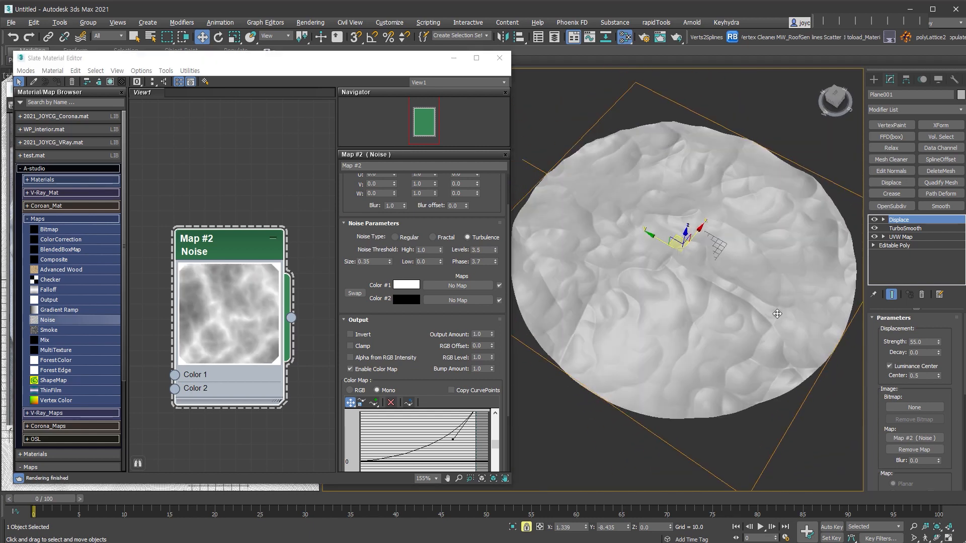
pyautogui.scroll(4, 740, 280)
pyautogui.click(391, 260)
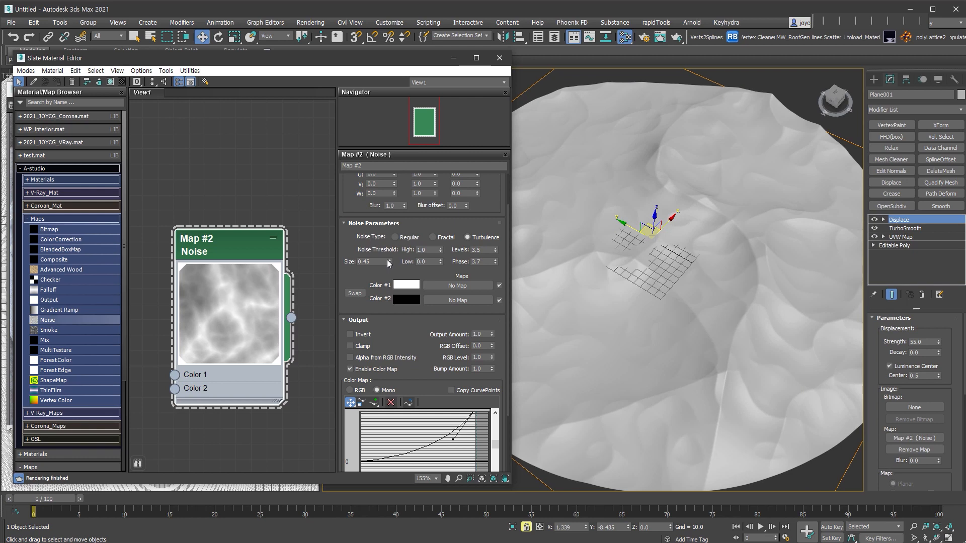
pyautogui.click(918, 229)
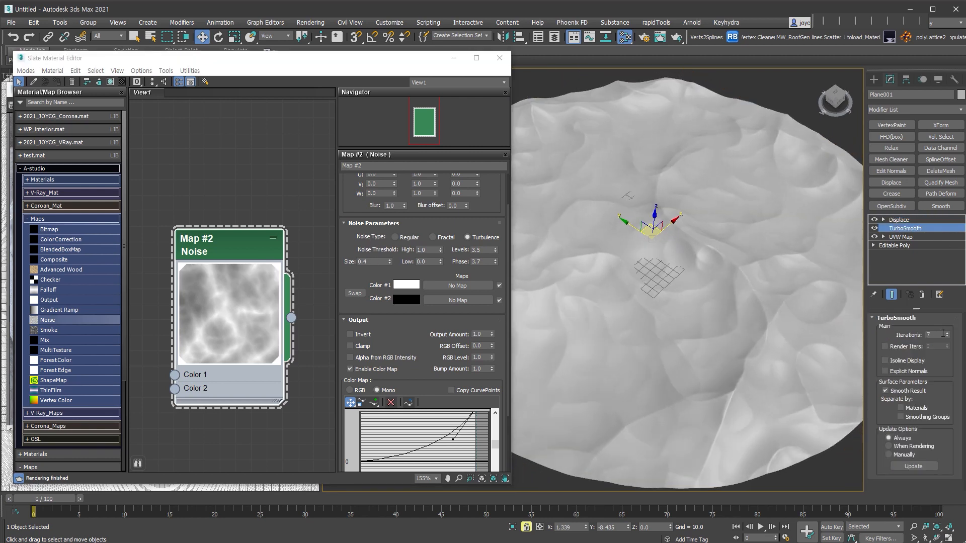
pyautogui.click(916, 221)
# Shift the end point of the Noise color map curve inward to steepen it, and compare the disc with the reference photo
pyautogui.scroll(-3, 755, 281)
pyautogui.keyDown('alt'); pyautogui.moveTo(749, 302); pyautogui.dragTo(667, 259, button='middle'); pyautogui.keyUp('alt')
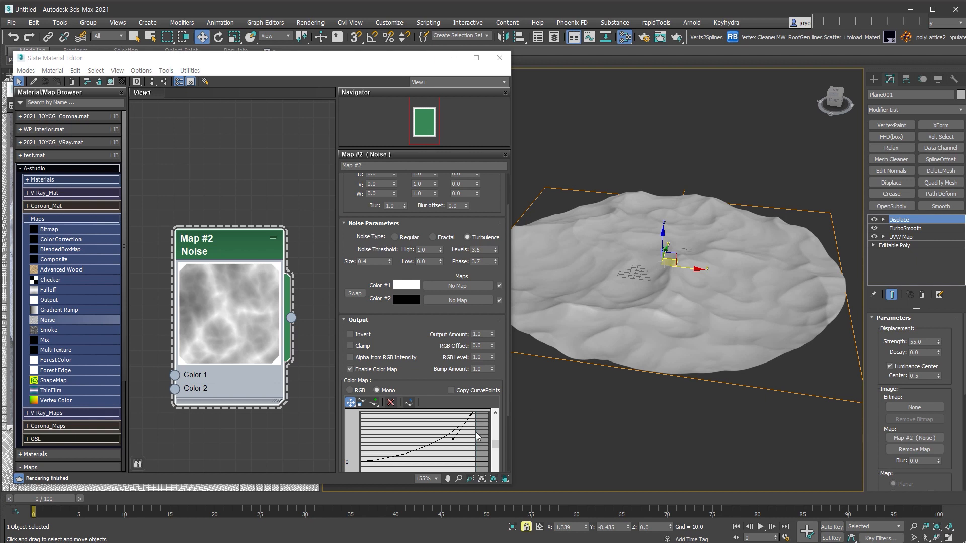
pyautogui.scroll(-2, 451, 438)
pyautogui.moveTo(435, 447); pyautogui.dragTo(455, 415)
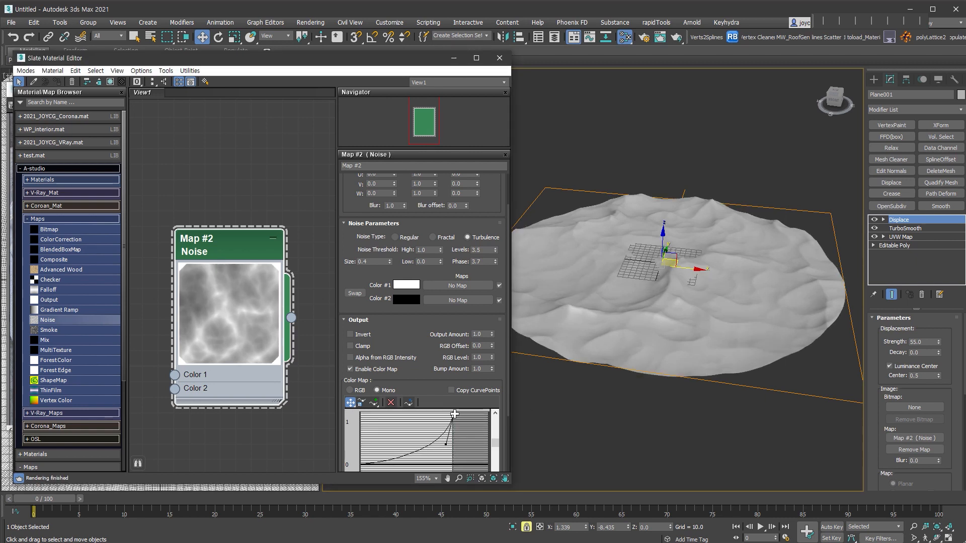
pyautogui.keyDown('alt'); pyautogui.moveTo(706, 290); pyautogui.dragTo(789, 322, button='middle'); pyautogui.keyUp('alt')
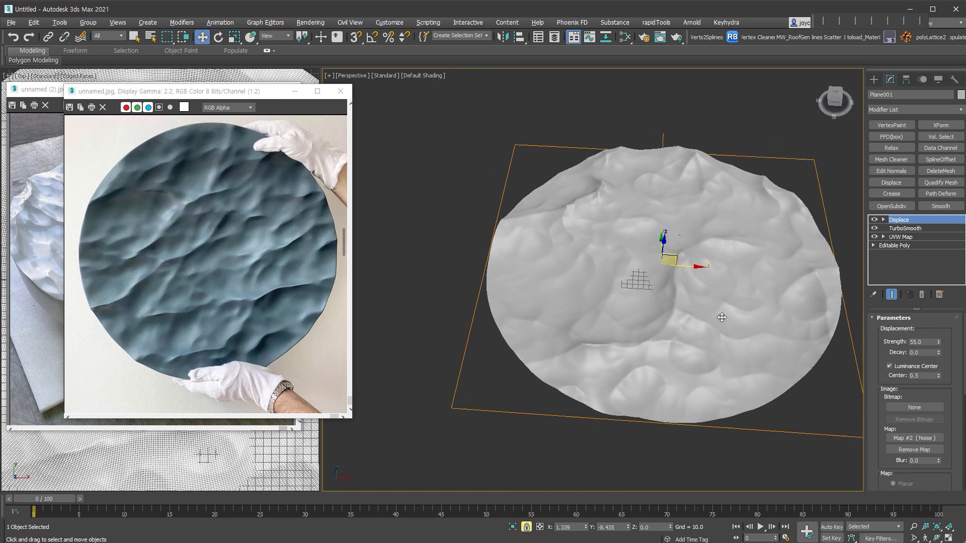
pyautogui.keyDown('alt'); pyautogui.moveTo(723, 318); pyautogui.dragTo(716, 319, button='middle'); pyautogui.keyUp('alt')
pyautogui.keyDown('alt'); pyautogui.moveTo(386, 292); pyautogui.dragTo(394, 335, button='middle'); pyautogui.keyUp('alt')
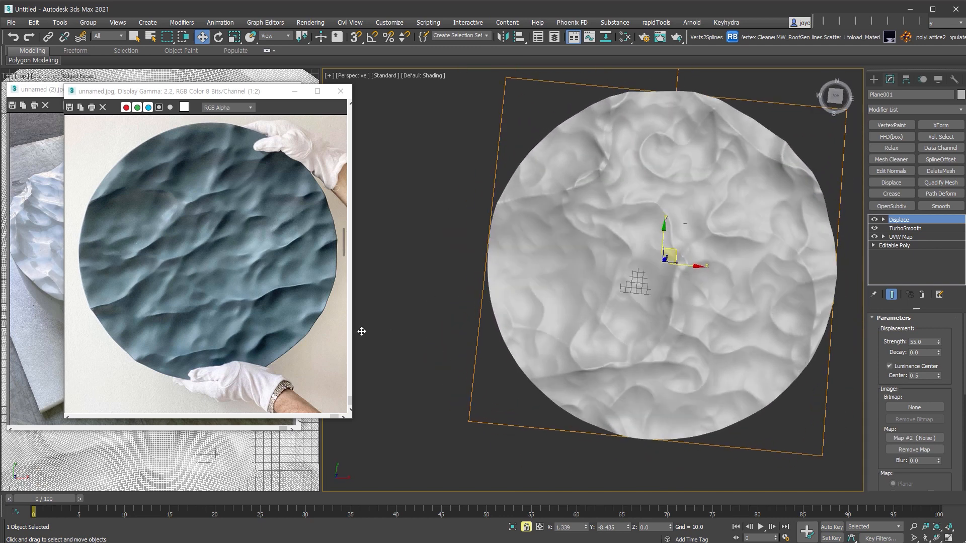
pyautogui.moveTo(778, 273); pyautogui.dragTo(737, 317, button='middle')
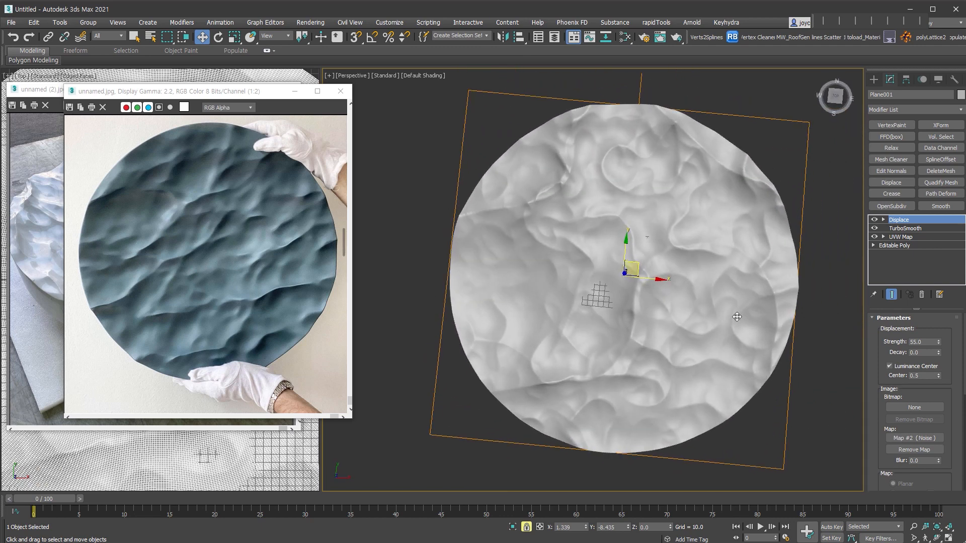
# Display edged faces and examine the mesh and outline along the disc's rim in the perspective and top views
pyautogui.press('F4')
pyautogui.scroll(6, 794, 305)
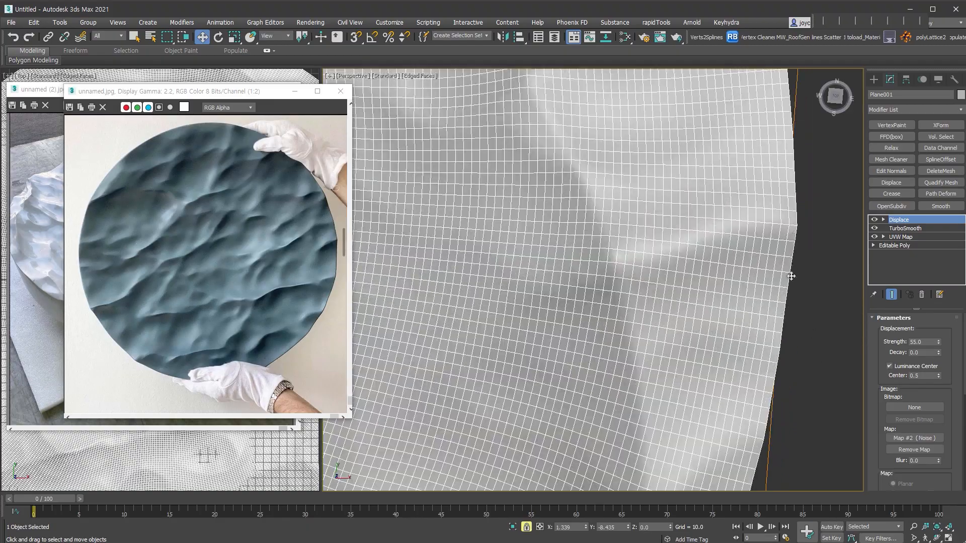
pyautogui.scroll(-5, 785, 391)
pyautogui.moveTo(669, 116); pyautogui.dragTo(741, 210, button='middle')
pyautogui.scroll(4, 741, 210)
pyautogui.scroll(-3, 673, 198)
pyautogui.moveTo(483, 241); pyautogui.dragTo(757, 203, button='middle')
pyautogui.scroll(-3, 478, 315)
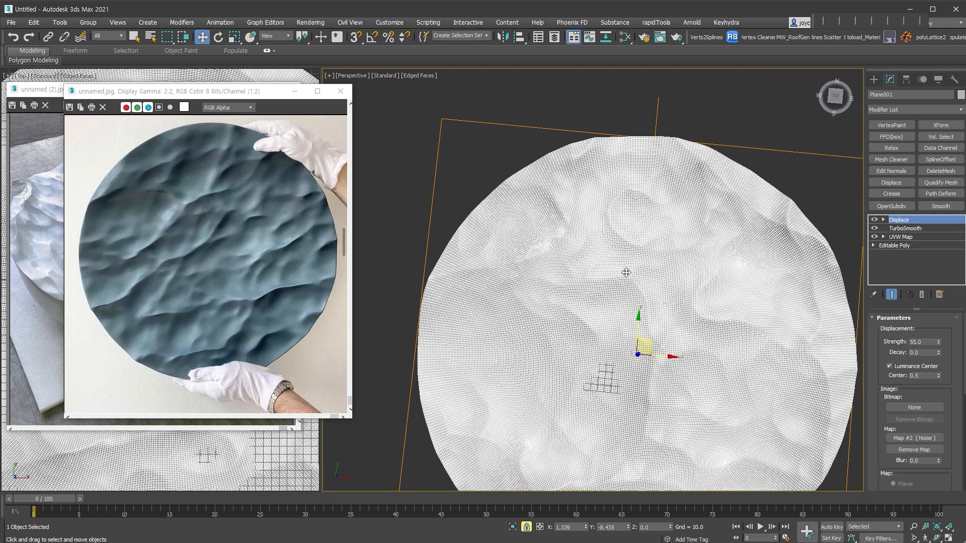
pyautogui.press('t')
pyautogui.scroll(5, 699, 161)
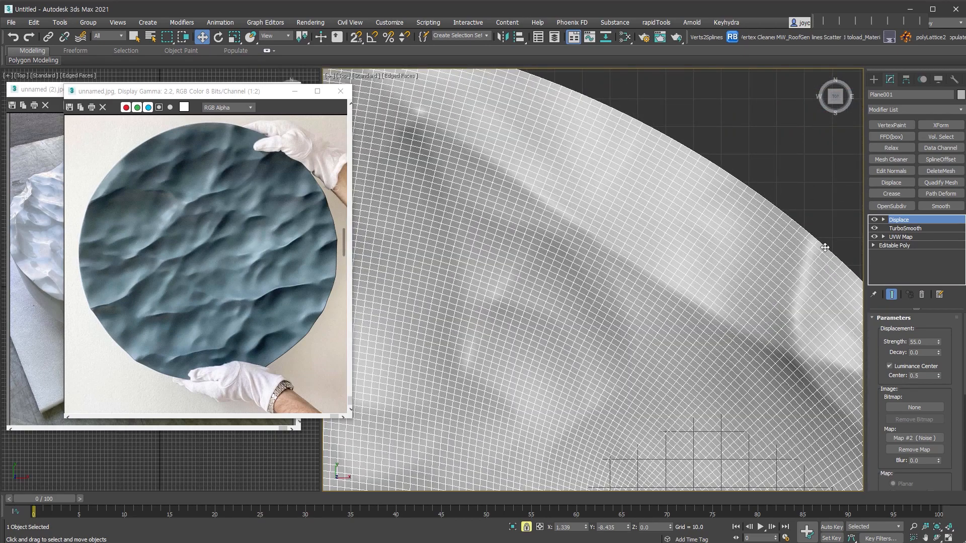
pyautogui.scroll(-5, 729, 183)
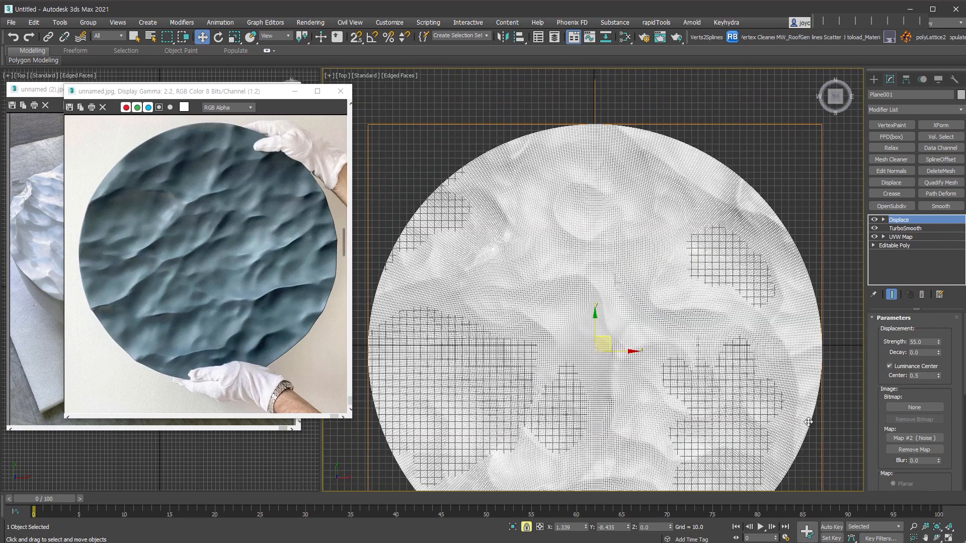
pyautogui.moveTo(808, 422); pyautogui.dragTo(808, 336, button='middle')
# Add an Edit Poly modifier above Displace and extend the disc's outer border downward to form a side wall
pyautogui.keyDown('alt'); pyautogui.moveTo(734, 359); pyautogui.dragTo(774, 293, button='middle'); pyautogui.keyUp('alt')
pyautogui.hotkey('ctrl', 'e')
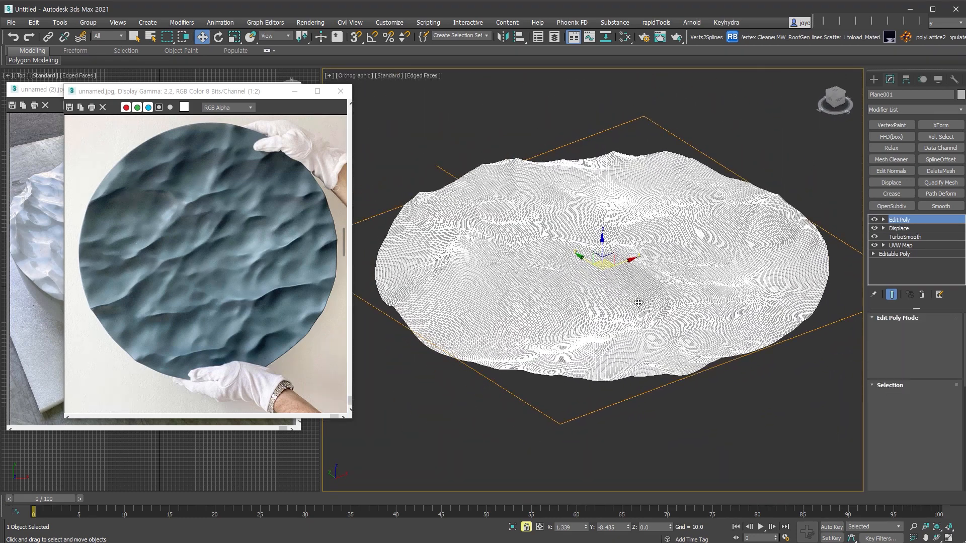
pyautogui.click(913, 397)
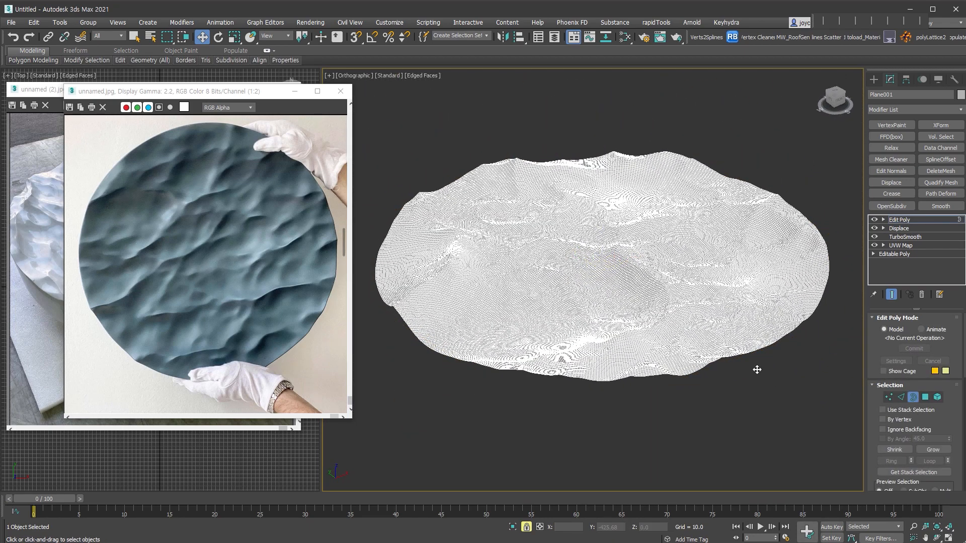
pyautogui.click(723, 360)
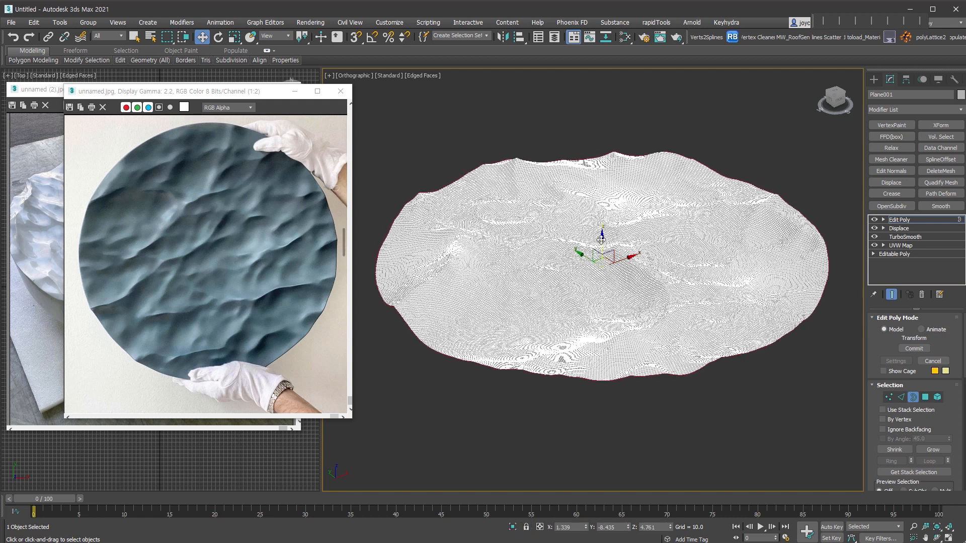
pyautogui.keyDown('shift'); pyautogui.moveTo(599, 257); pyautogui.dragTo(603, 291); pyautogui.keyUp('shift')
# Flatten the side wall's lower border with Make Planar along Z and move it vertically to thin the disc
pyautogui.scroll(-5, 948, 402)
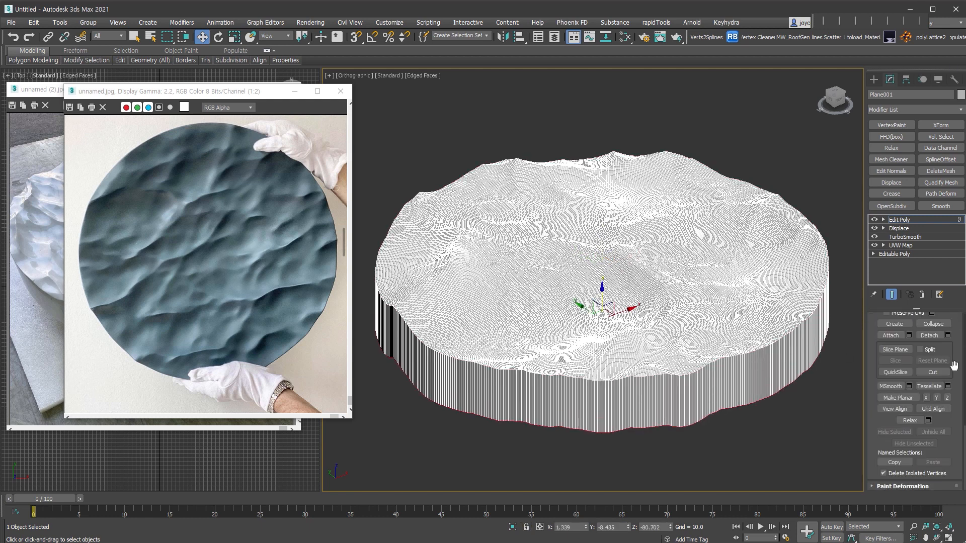
pyautogui.click(948, 399)
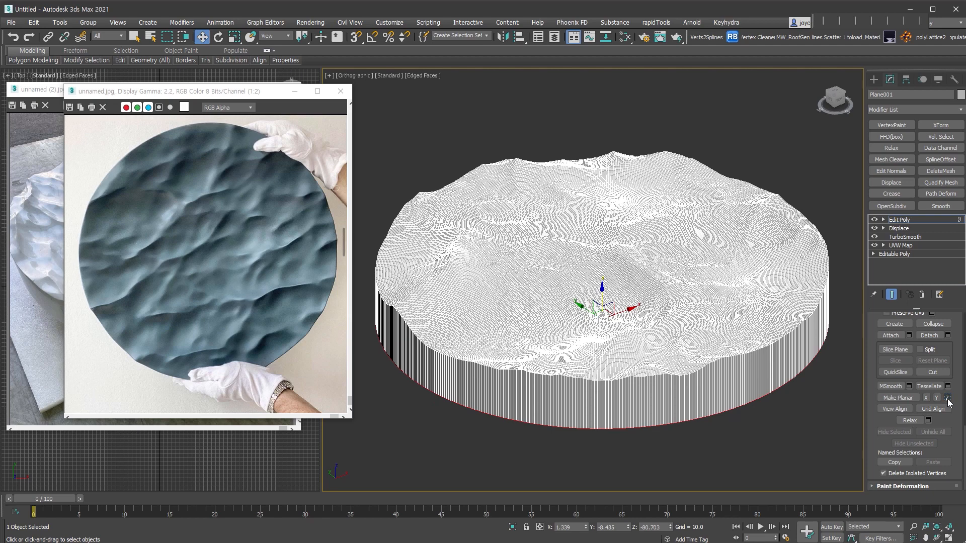
pyautogui.moveTo(602, 277); pyautogui.dragTo(638, 324)
# Chamfer the edge loop around the disc's upper rim by 1.362 with additional segments
pyautogui.keyDown('alt'); pyautogui.moveTo(828, 320); pyautogui.dragTo(800, 448, button='middle'); pyautogui.keyUp('alt')
pyautogui.scroll(8, 800, 403)
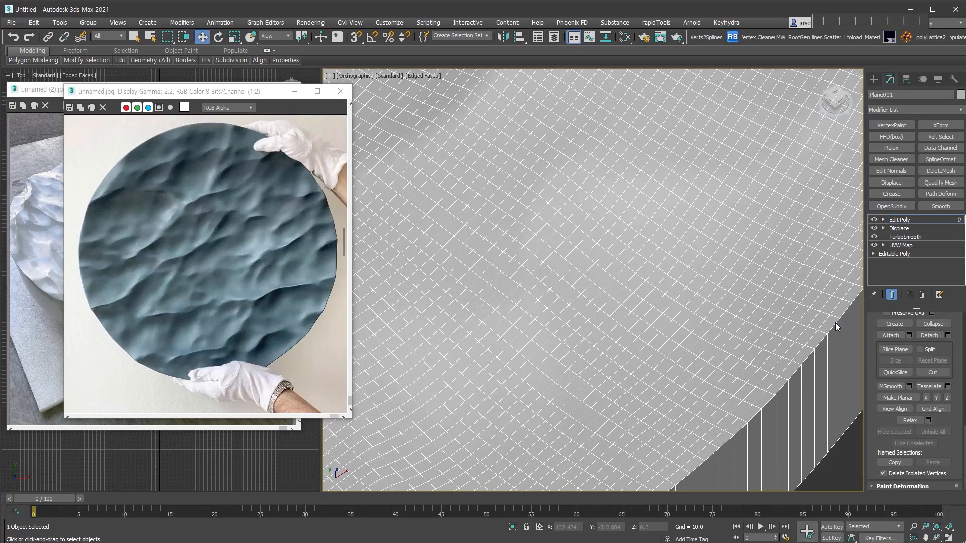
pyautogui.click(883, 220)
pyautogui.click(901, 236)
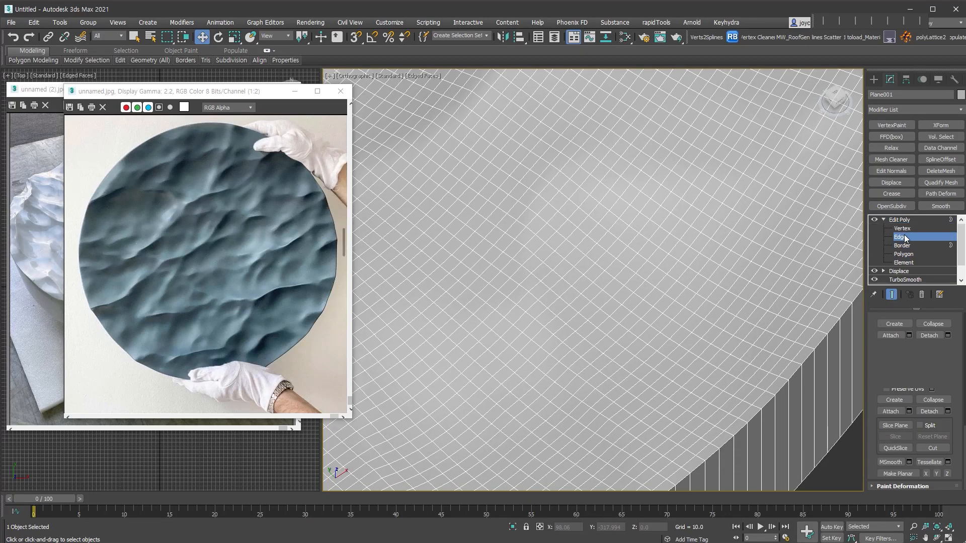
pyautogui.doubleClick(833, 327)
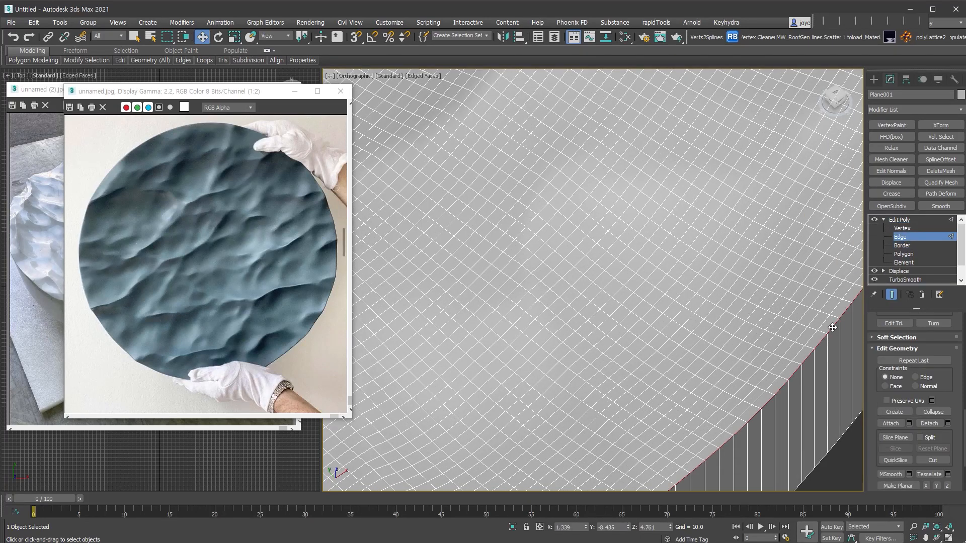
pyautogui.moveTo(830, 346); pyautogui.dragTo(659, 383, button='middle')
pyautogui.rightClick(653, 370)
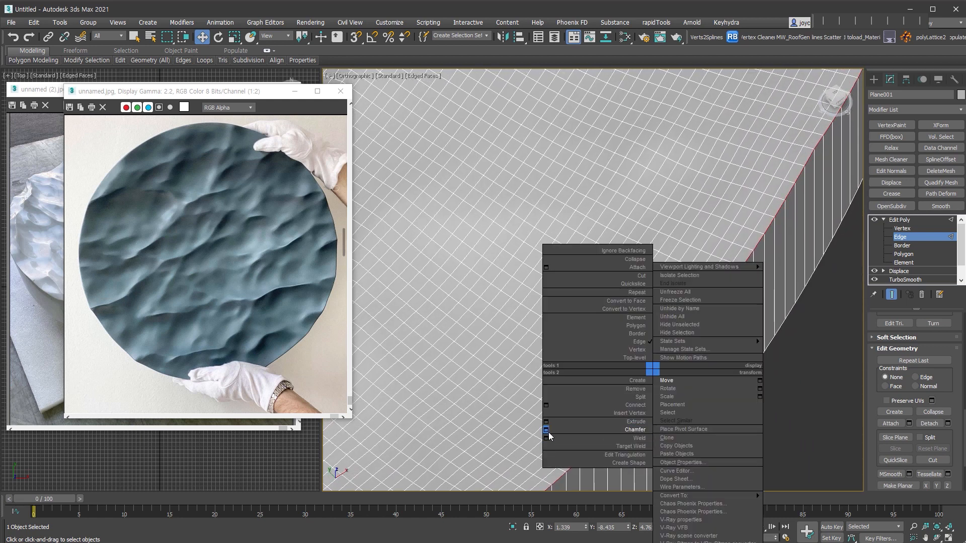
pyautogui.click(548, 436)
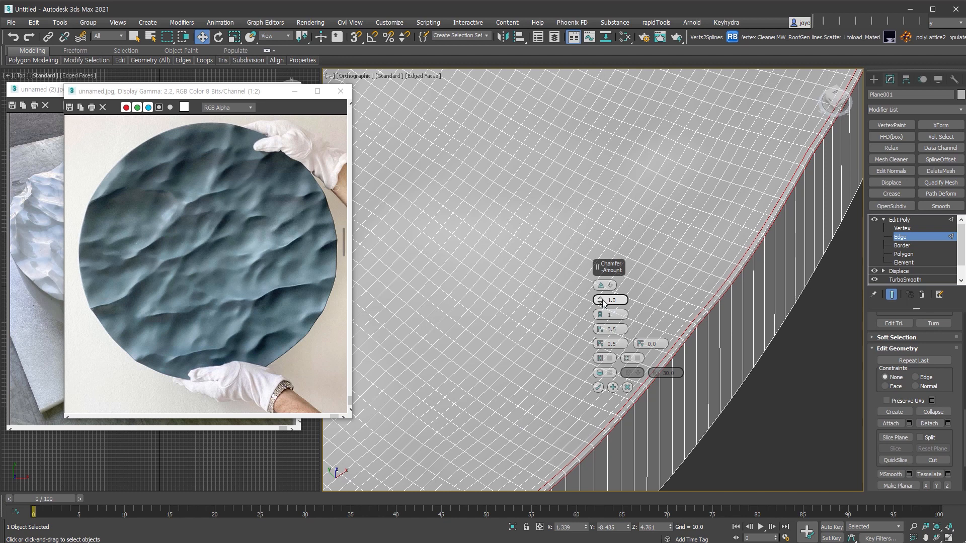
pyautogui.moveTo(600, 299); pyautogui.dragTo(601, 283)
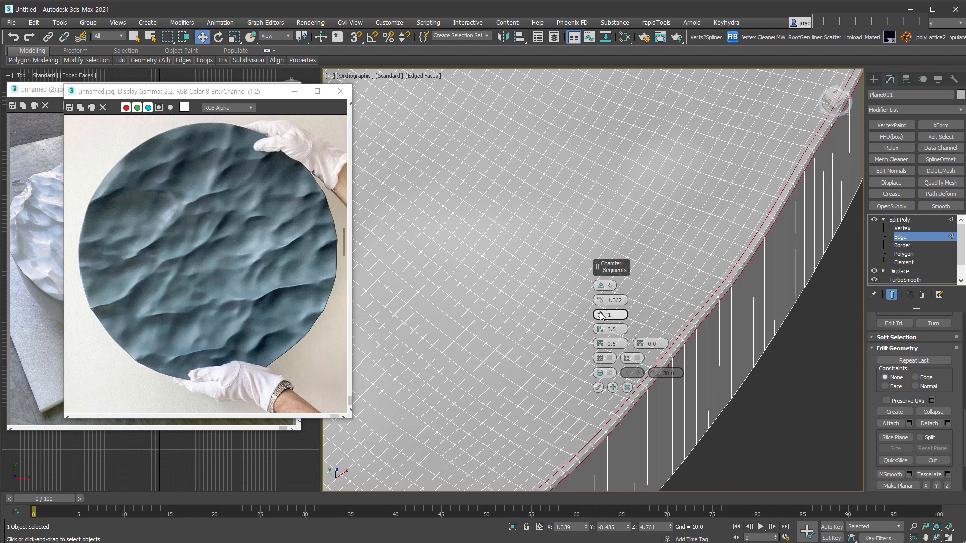
pyautogui.click(601, 312)
pyautogui.click(601, 312)
pyautogui.click(598, 387)
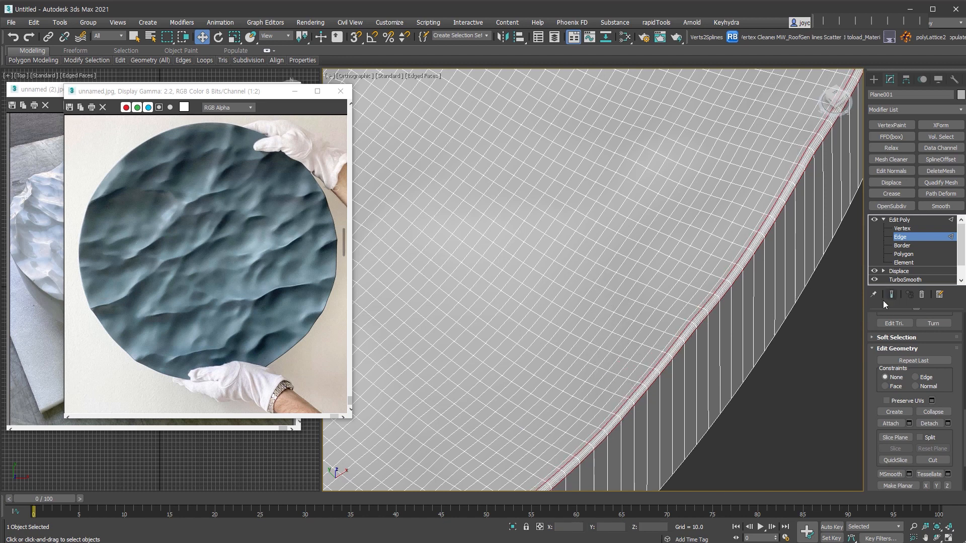
# Turn off edged faces and the end-result display, and leave edge editing to review the whole disc
pyautogui.press('F4')
pyautogui.click(892, 294)
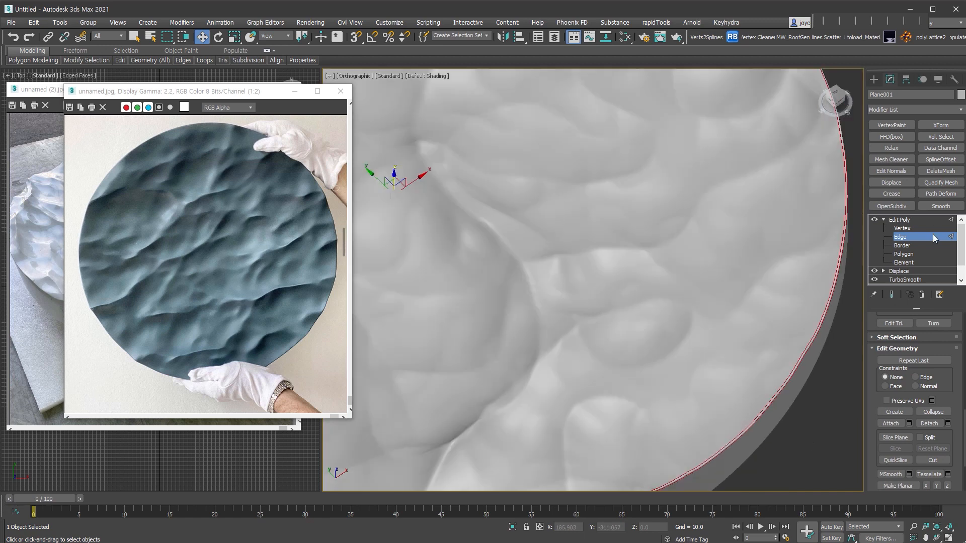
pyautogui.click(933, 236)
pyautogui.scroll(-3, 759, 403)
pyautogui.scroll(-3, 759, 403)
pyautogui.keyDown('alt'); pyautogui.moveTo(759, 403); pyautogui.dragTo(603, 382, button='middle'); pyautogui.keyUp('alt')
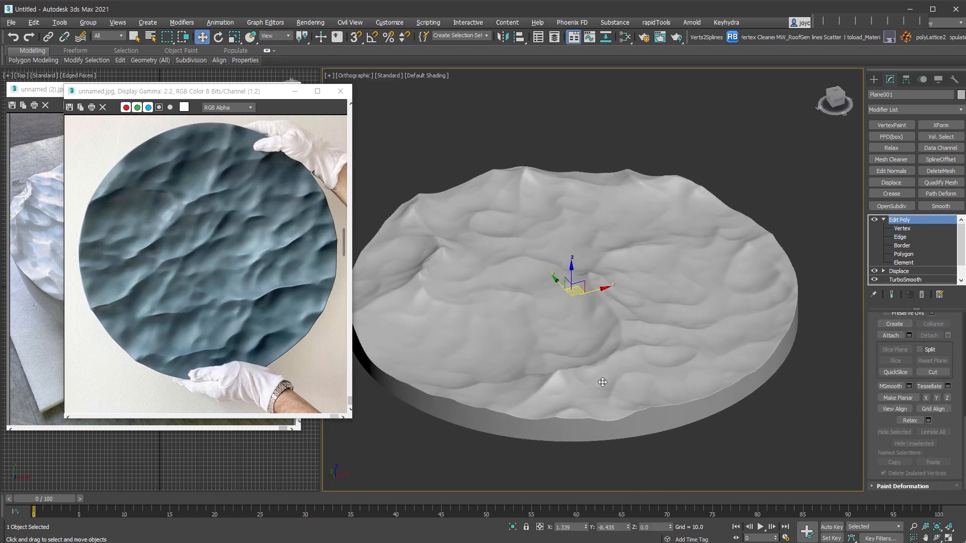
# Delete the Edit Poly modifier and minimize the blue disc's reference image to expose the white marble reference
pyautogui.click(921, 294)
pyautogui.click(296, 91)
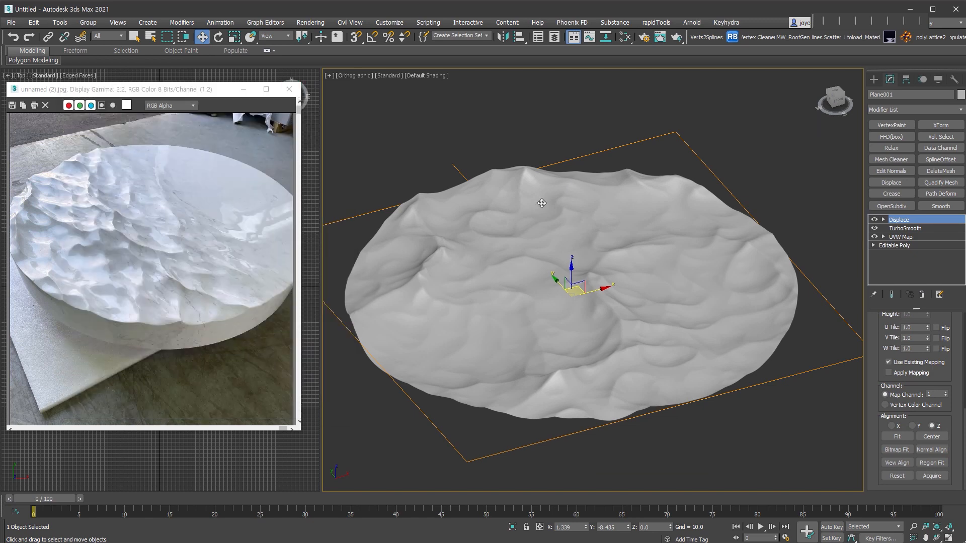
pyautogui.keyDown('alt'); pyautogui.moveTo(655, 306); pyautogui.dragTo(392, 363, button='middle'); pyautogui.keyUp('alt')
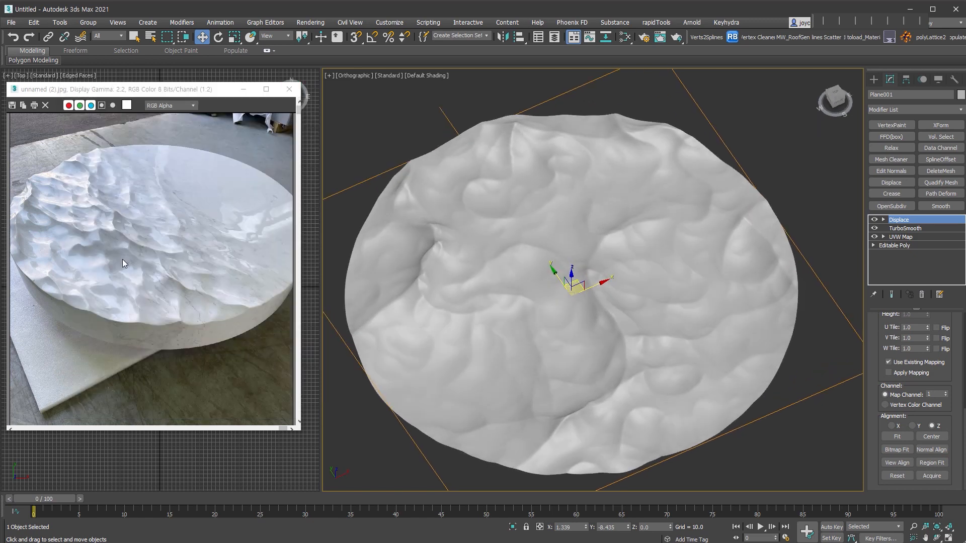
# Reopen the Slate Material Editor, set the Noise map's size to 0.3, and close the editor
pyautogui.click(625, 37)
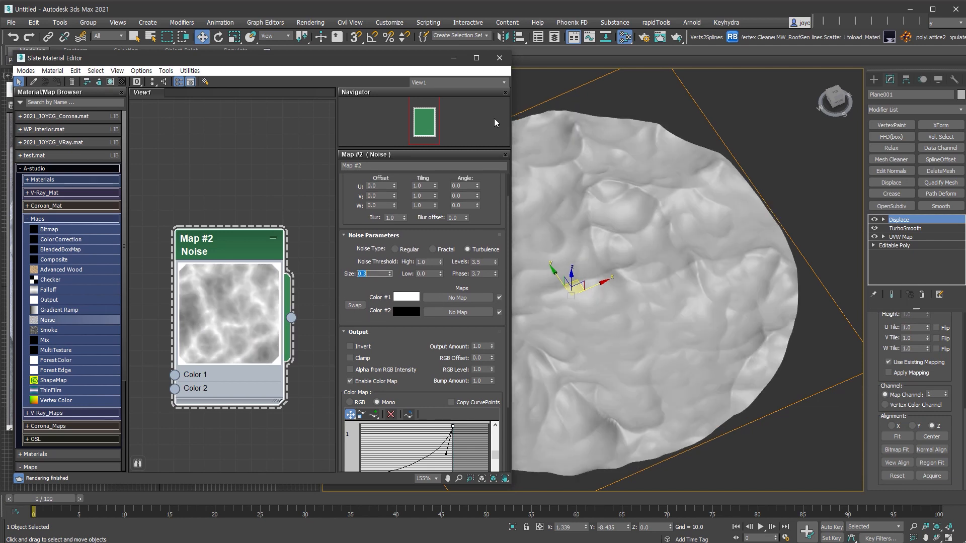
pyautogui.click(500, 58)
pyautogui.keyDown('alt'); pyautogui.moveTo(575, 327); pyautogui.dragTo(654, 339, button='middle'); pyautogui.keyUp('alt')
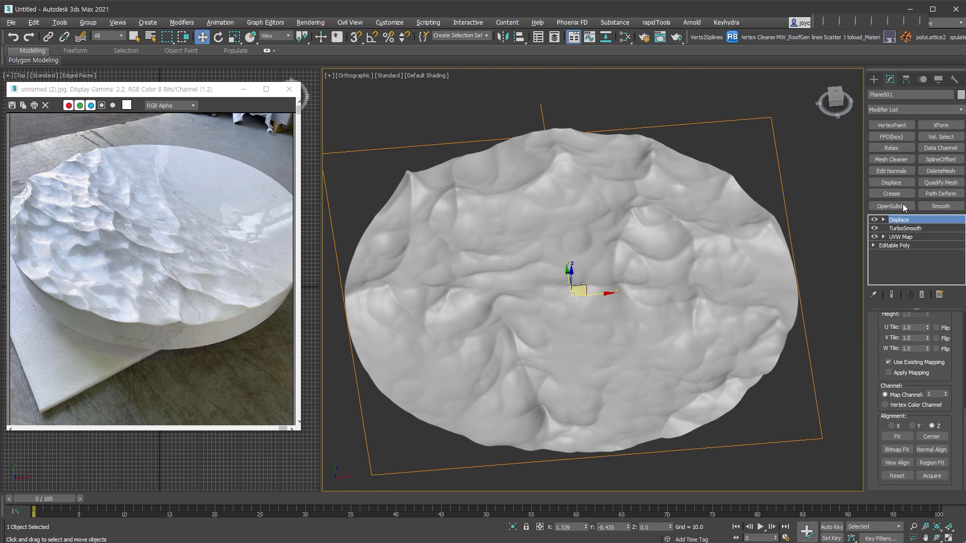
# Add an Edit Poly modifier directly above TurboSmooth and select the strip of vertices at the disc's right-hand rim
pyautogui.click(906, 228)
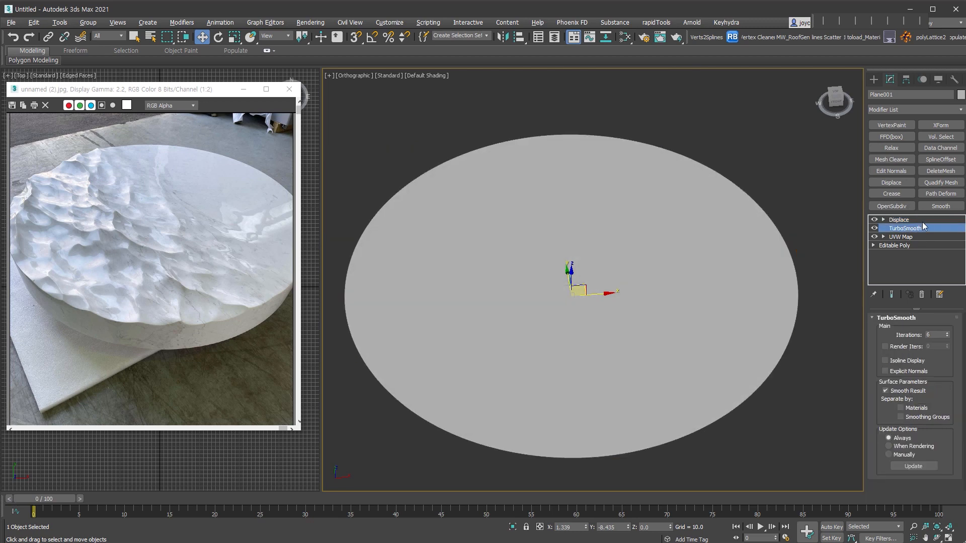
pyautogui.hotkey('alt', 'e')
pyautogui.click(892, 399)
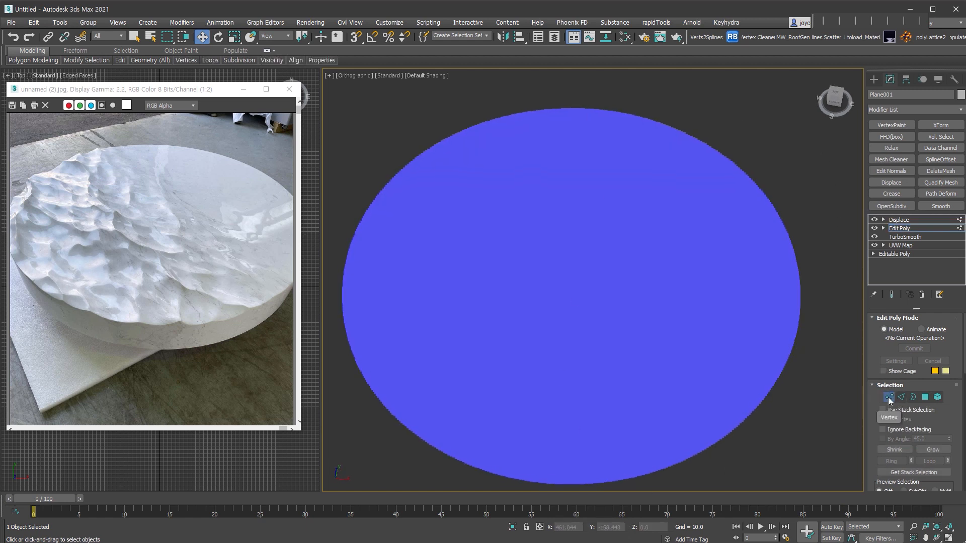
pyautogui.moveTo(830, 186); pyautogui.dragTo(785, 356)
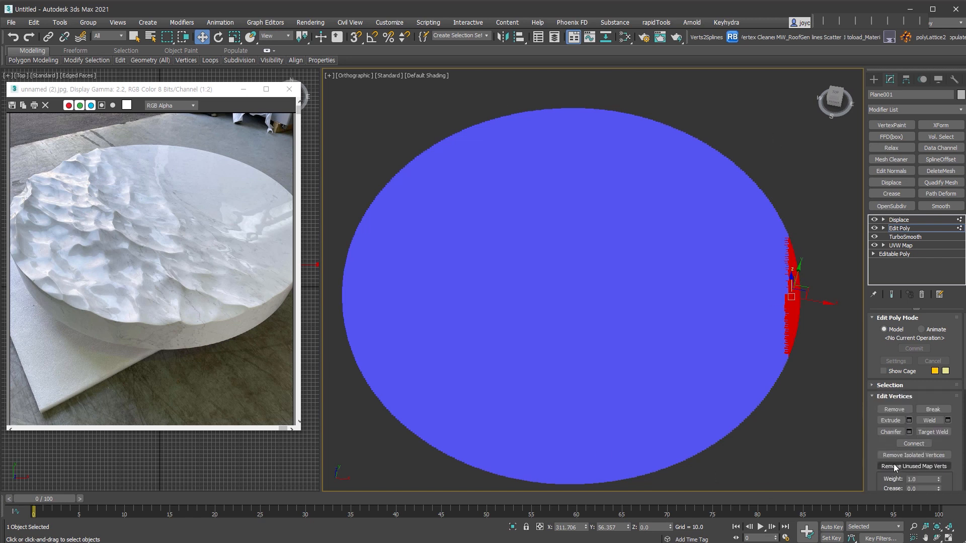
# Enable soft selection for the rim vertices and set its falloff to 332
pyautogui.moveTo(889, 390); pyautogui.dragTo(920, 272)
pyautogui.click(897, 464)
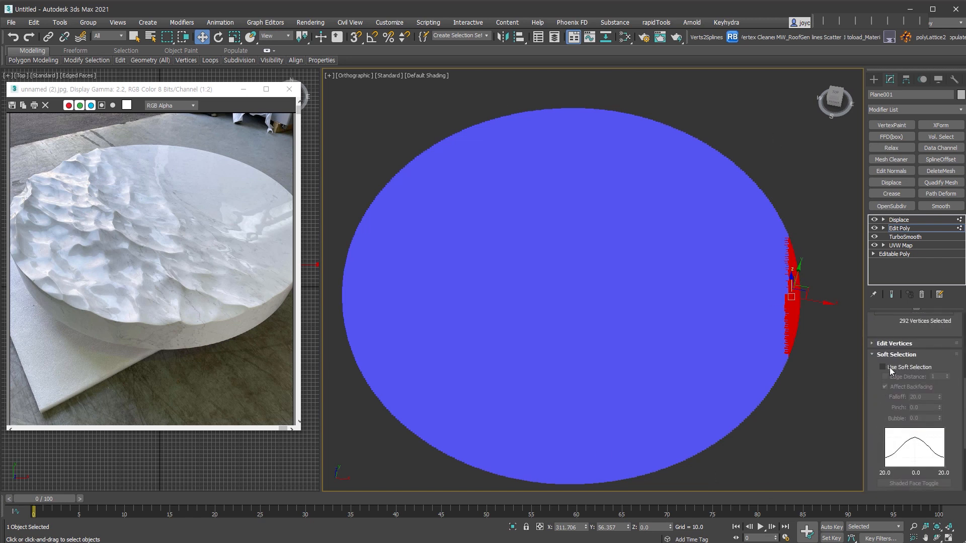
pyautogui.click(889, 368)
pyautogui.moveTo(939, 397); pyautogui.dragTo(804, 422)
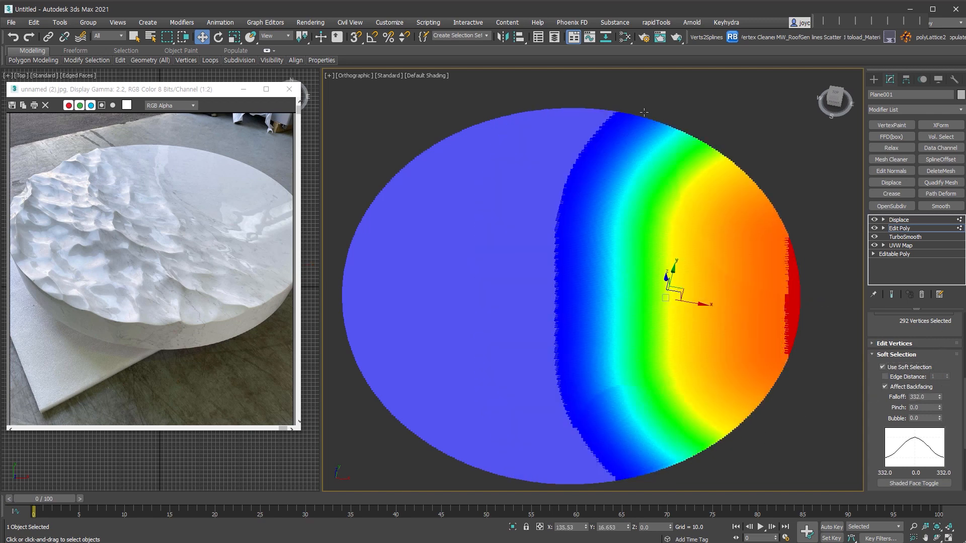
# Replace the Edit Poly modifier above TurboSmooth with a tySelect modifier from the 33_tyflow modifier set
pyautogui.click(918, 231)
pyautogui.click(922, 295)
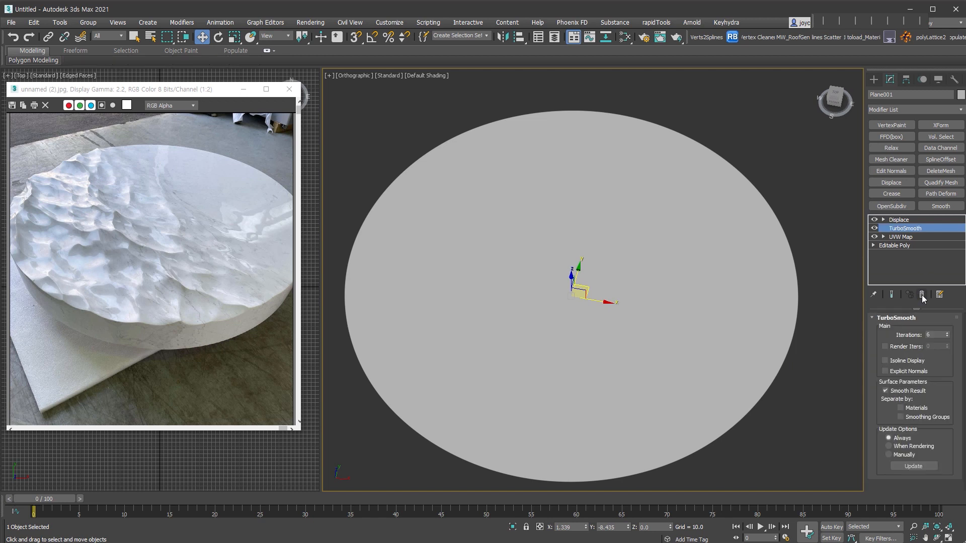
pyautogui.rightClick(901, 109)
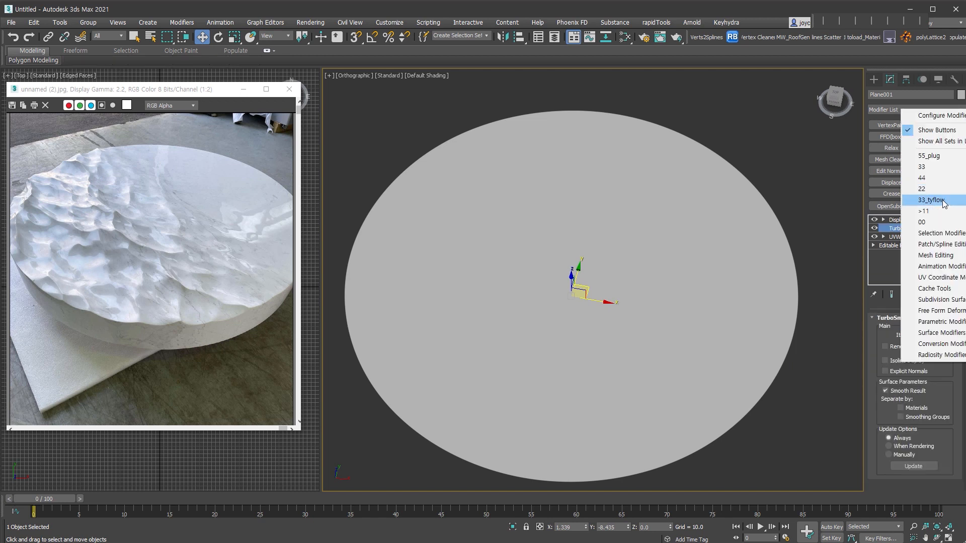
pyautogui.click(932, 201)
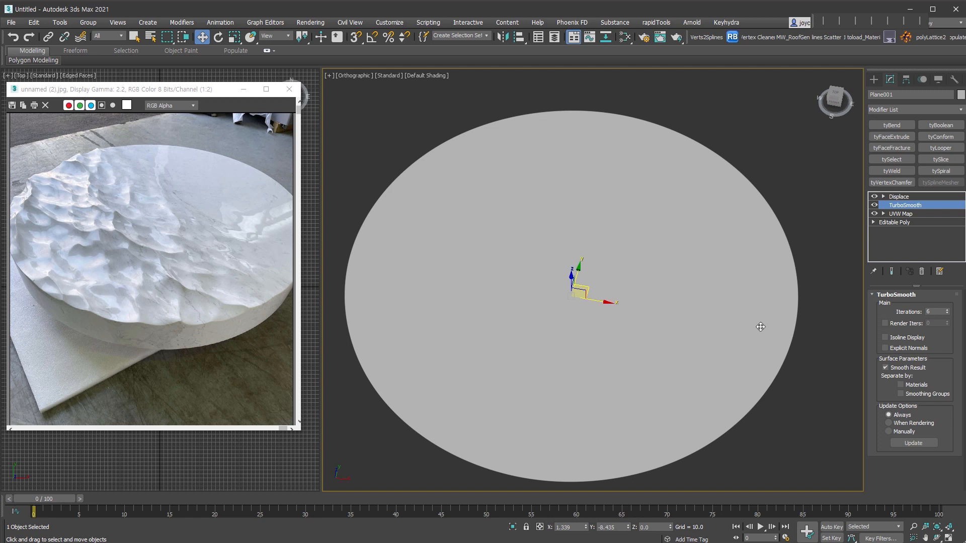
pyautogui.click(904, 159)
pyautogui.scroll(-2, 820, 393)
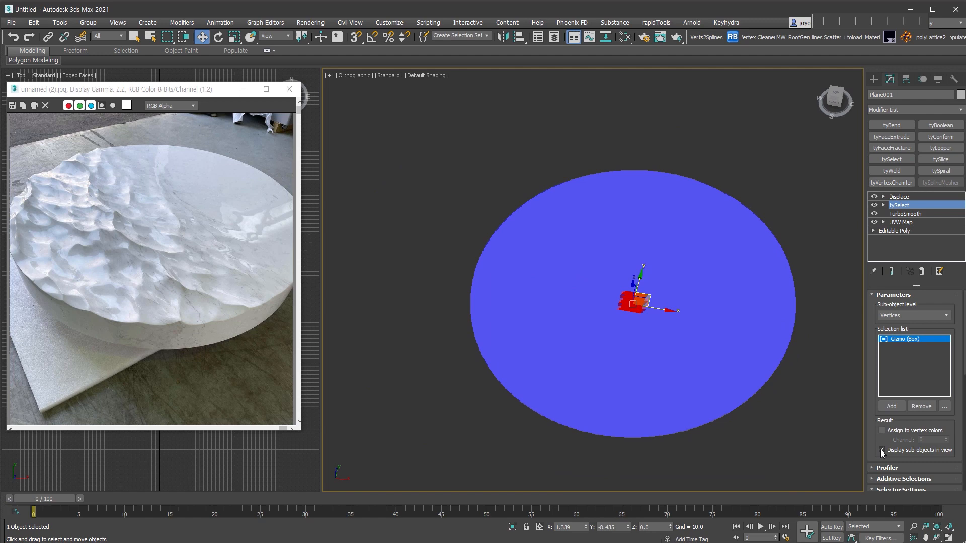
# Set the tySelect modifier's selection method to Texmap
pyautogui.moveTo(886, 448); pyautogui.dragTo(887, 319)
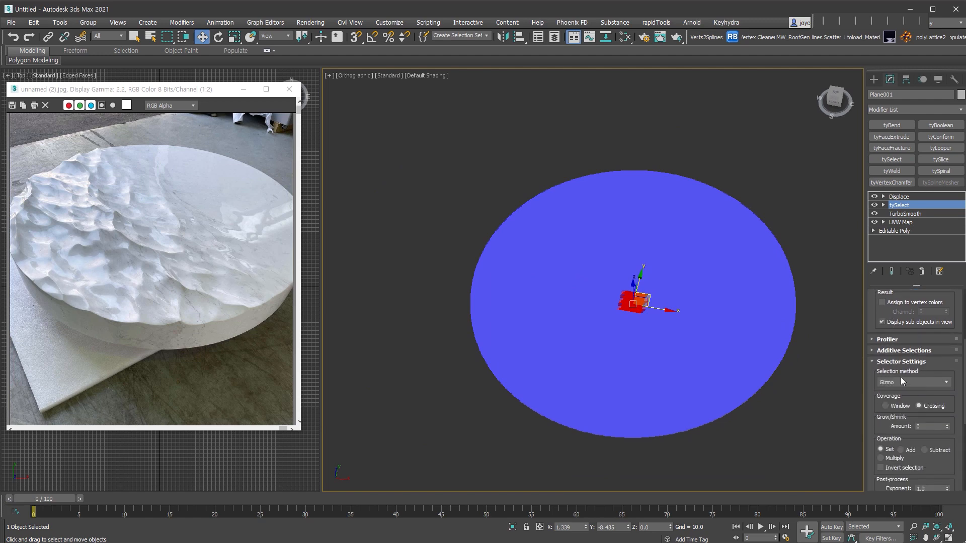
pyautogui.click(920, 383)
pyautogui.click(923, 380)
pyautogui.moveTo(914, 286); pyautogui.dragTo(914, 190)
pyautogui.click(917, 286)
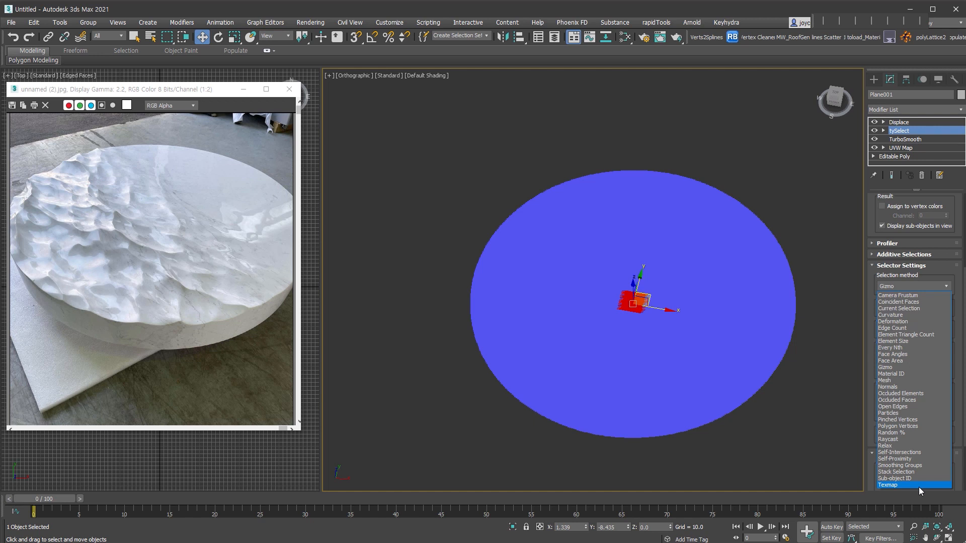
pyautogui.click(919, 485)
pyautogui.scroll(3, 909, 223)
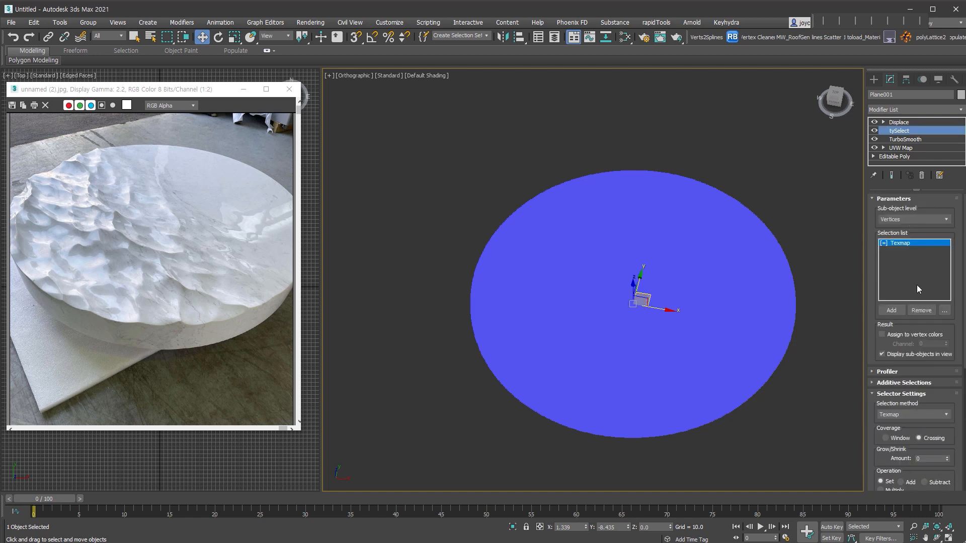
# Assign a Gradient Ramp map to the Texmap selector and bring it into the Slate Material Editor with its parameters shown
pyautogui.scroll(-5, 895, 227)
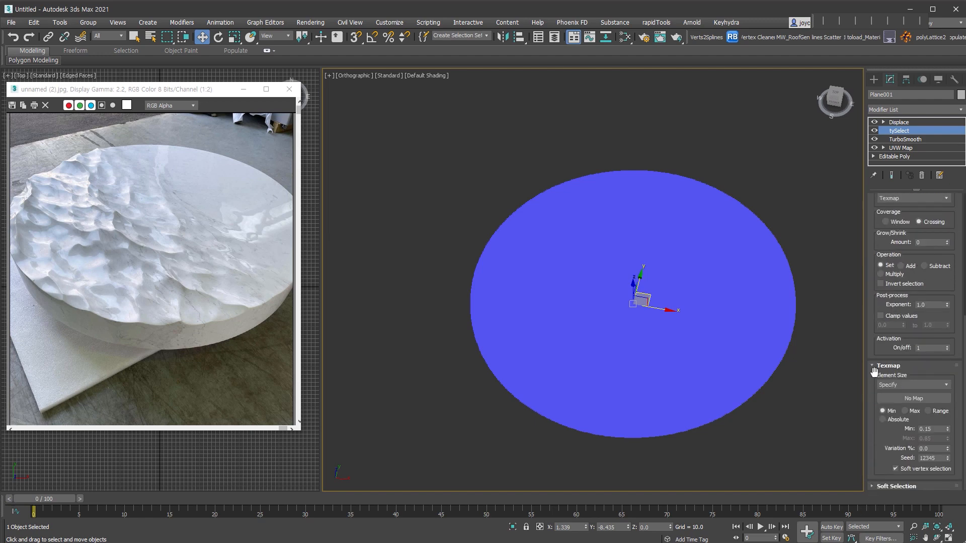
pyautogui.click(914, 398)
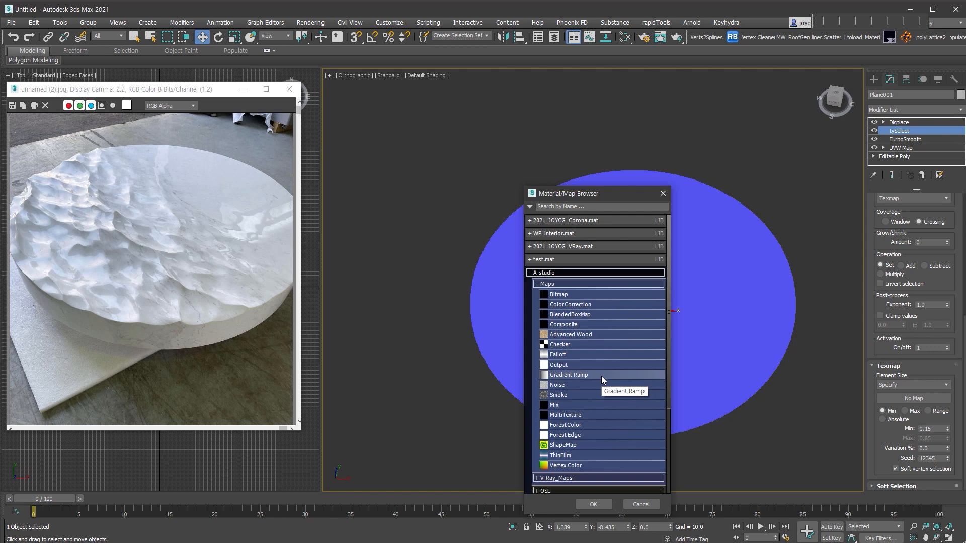
pyautogui.doubleClick(601, 376)
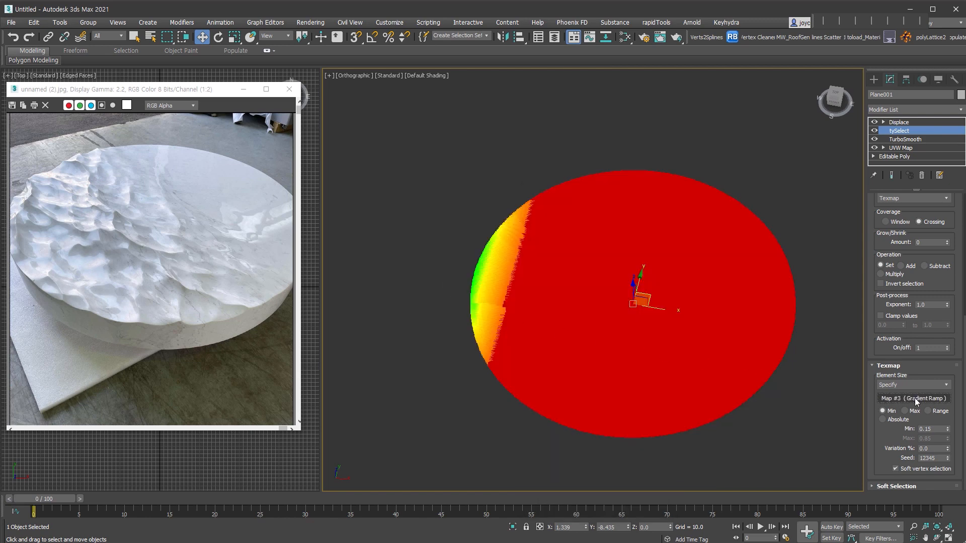
pyautogui.click(625, 37)
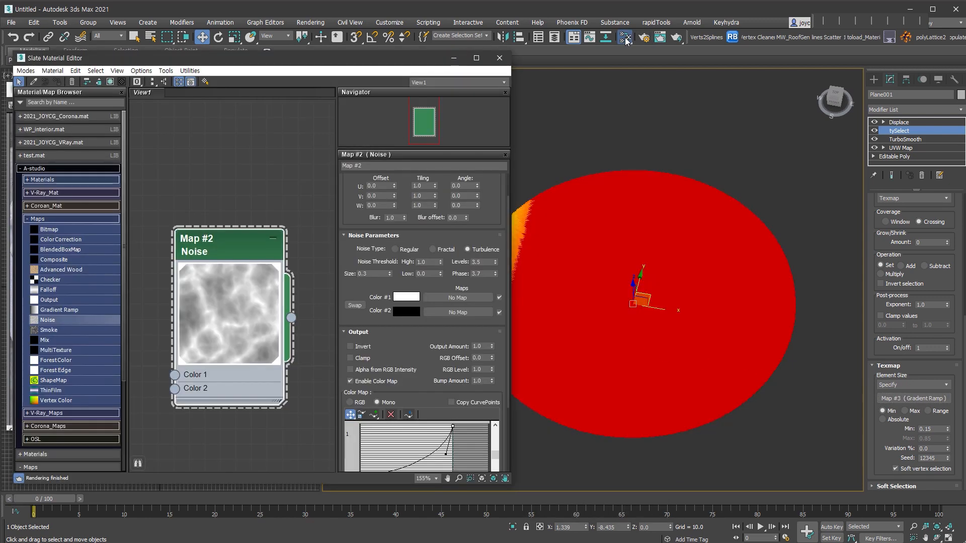
pyautogui.moveTo(750, 345); pyautogui.dragTo(787, 349, button='middle')
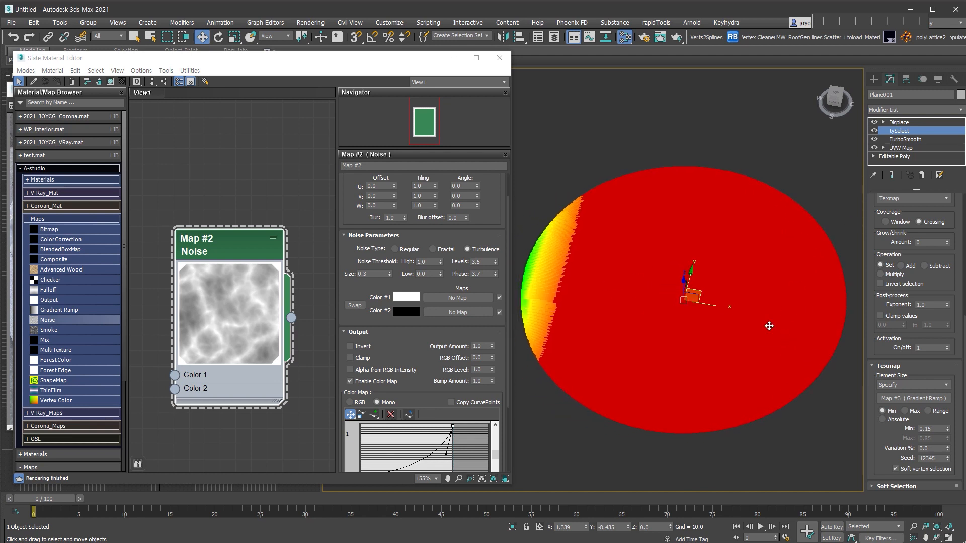
pyautogui.moveTo(920, 402); pyautogui.dragTo(260, 144)
pyautogui.click(237, 302)
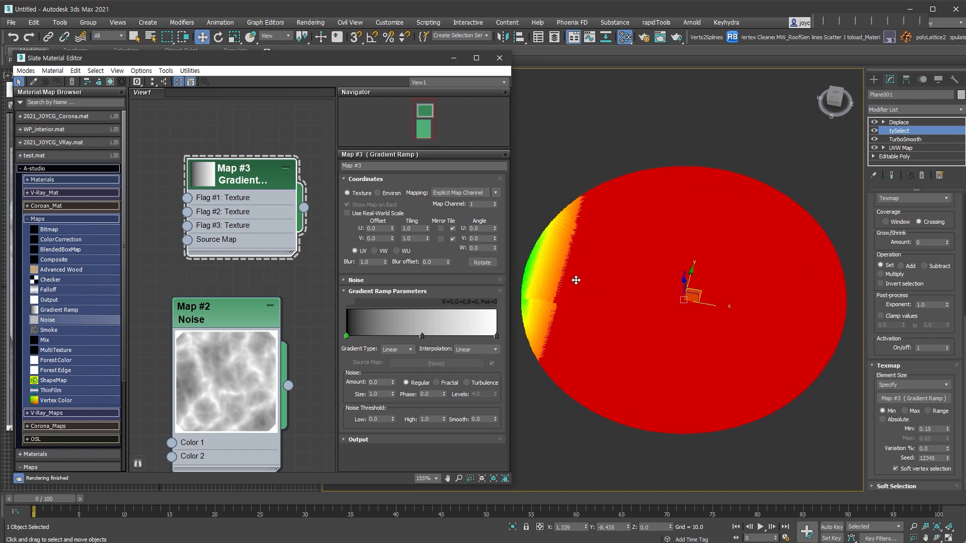
# Make the Gradient Ramp's middle flag black, shift it toward the dark end, and add a dark grey flag at position 65
pyautogui.doubleClick(422, 337)
pyautogui.moveTo(325, 117); pyautogui.dragTo(318, 117)
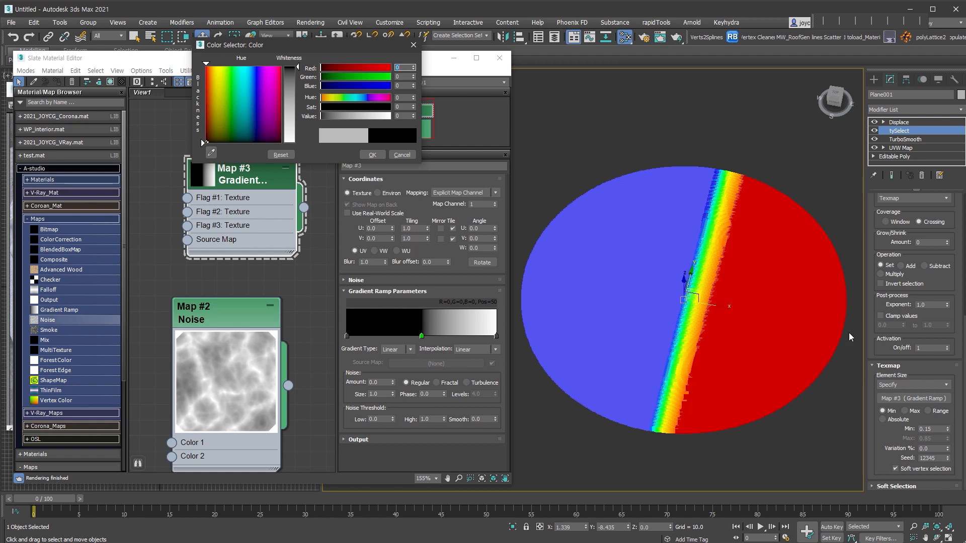
pyautogui.moveTo(423, 338); pyautogui.dragTo(443, 336)
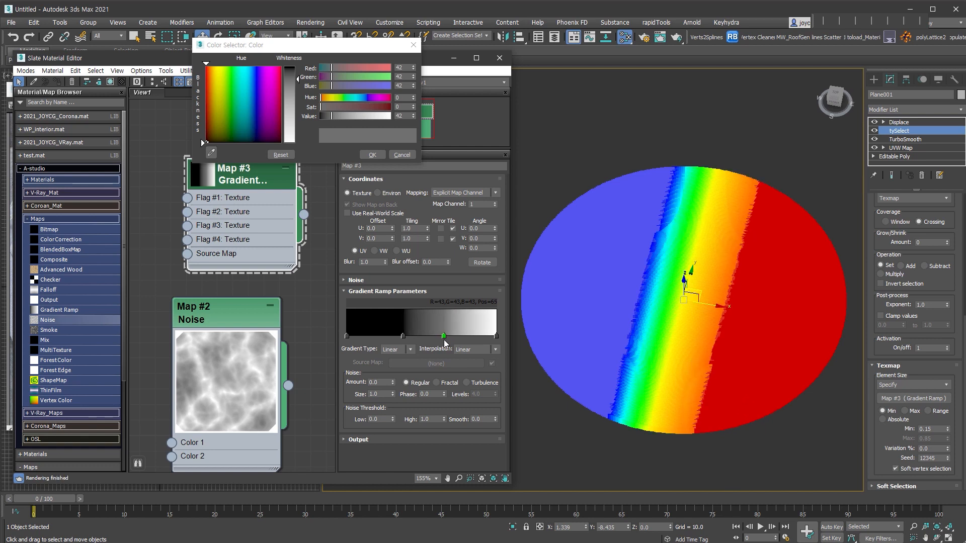
pyautogui.click(401, 156)
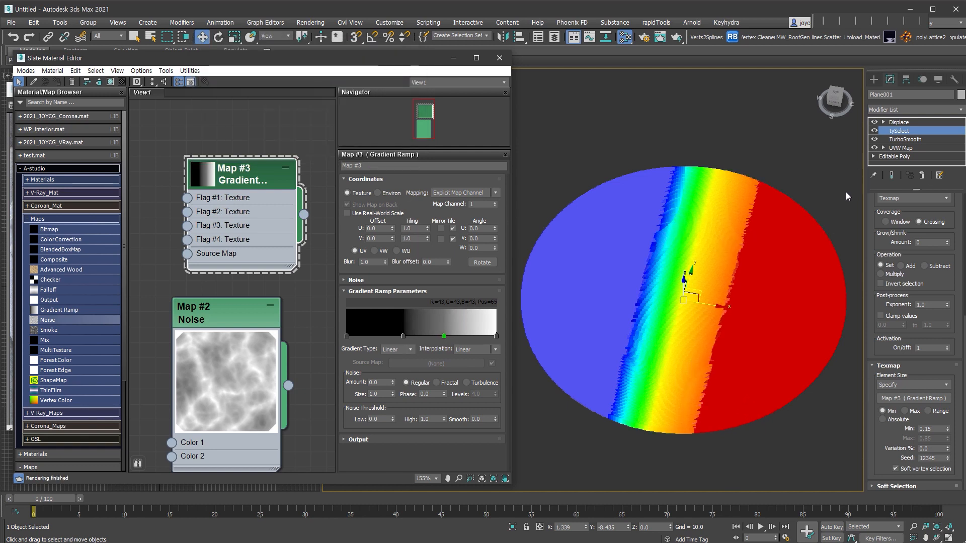
# Add an Edit Poly modifier on top of the Displace modifier and examine the partly displaced disc
pyautogui.click(899, 122)
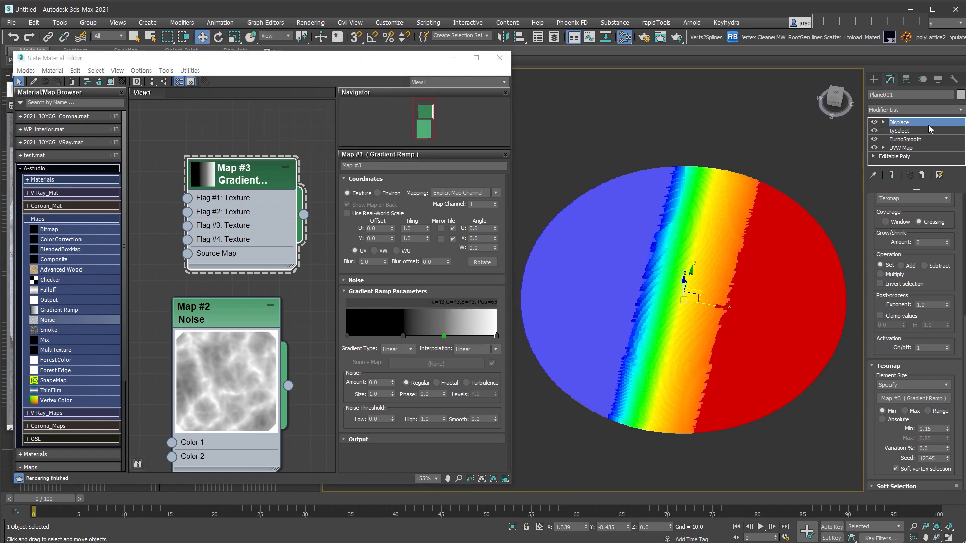
pyautogui.keyDown('alt'); pyautogui.moveTo(774, 367); pyautogui.dragTo(808, 349, button='middle'); pyautogui.keyUp('alt')
pyautogui.keyDown('alt'); pyautogui.moveTo(795, 270); pyautogui.dragTo(677, 308, button='middle'); pyautogui.keyUp('alt')
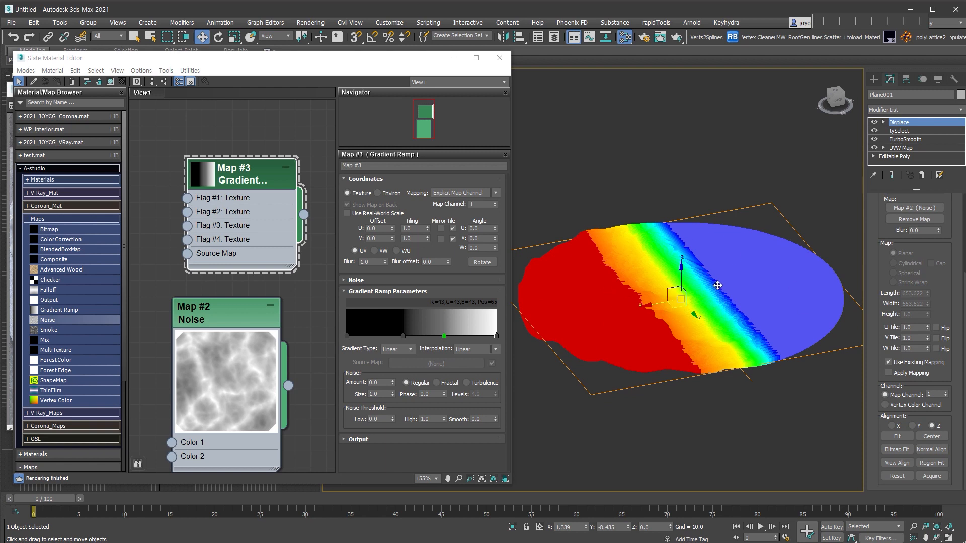
pyautogui.hotkey('ctrl', 'e')
pyautogui.keyDown('alt'); pyautogui.moveTo(743, 301); pyautogui.dragTo(724, 278, button='middle'); pyautogui.keyUp('alt')
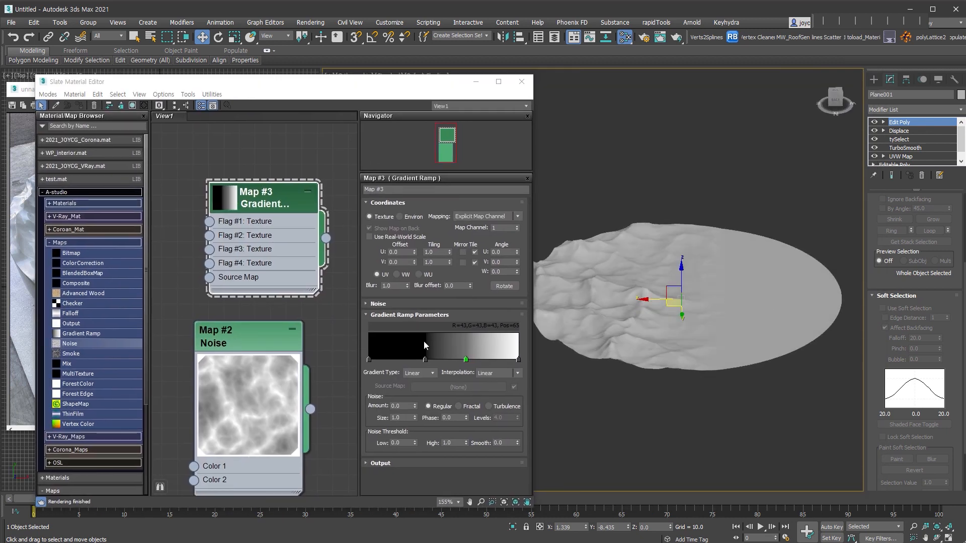
# Shift the Gradient Ramp's inner black flag slightly toward the dark end and move the grey flag to position 51
pyautogui.moveTo(427, 362)
pyautogui.mouseDown()
pyautogui.moveTo(406, 362)
pyautogui.moveTo(462, 362)
pyautogui.moveTo(419, 364)
pyautogui.mouseUp()
pyautogui.click(453, 361)
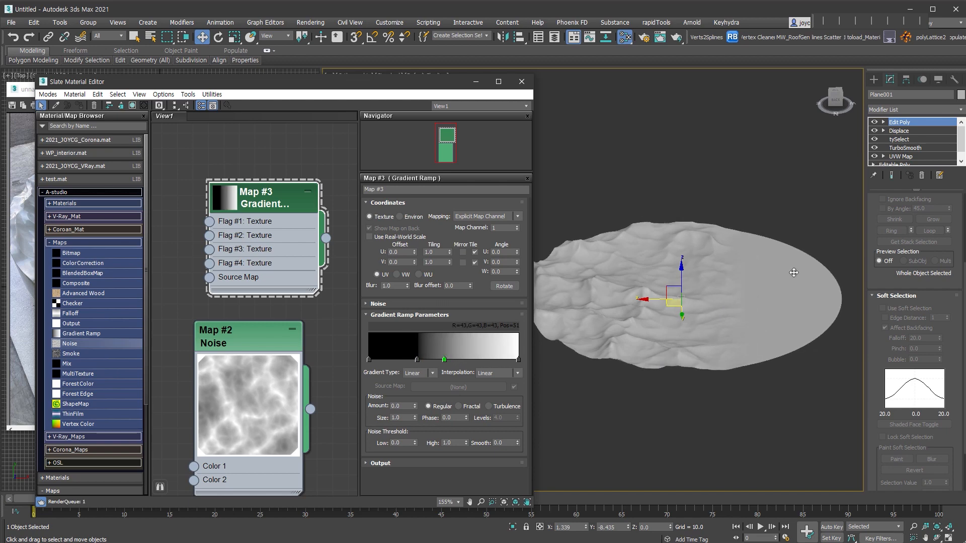
# Set the Displace modifier's luminance center to 0.335 and turn on the display of the stack's end result
pyautogui.click(901, 130)
pyautogui.keyDown('alt'); pyautogui.moveTo(850, 284); pyautogui.dragTo(851, 242, button='middle'); pyautogui.keyUp('alt')
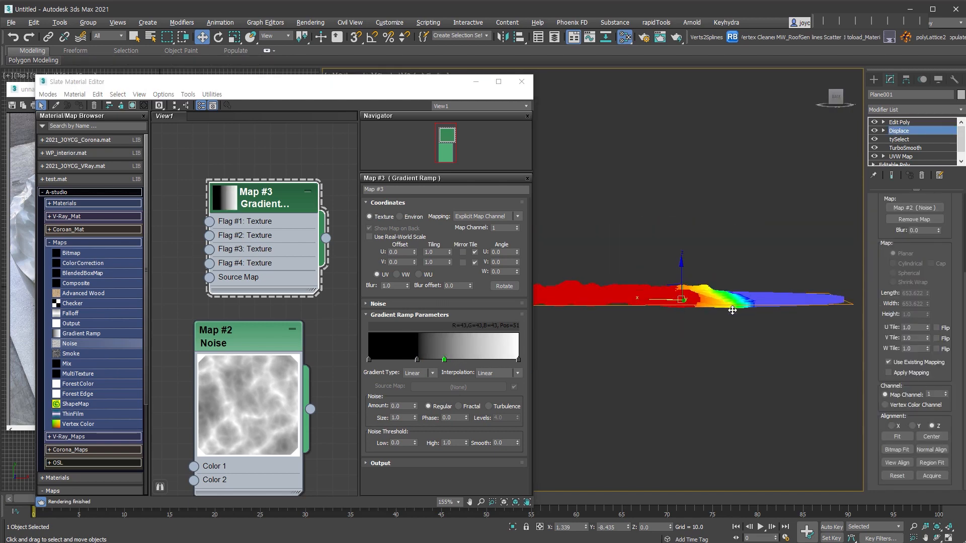
pyautogui.moveTo(884, 322); pyautogui.dragTo(893, 527)
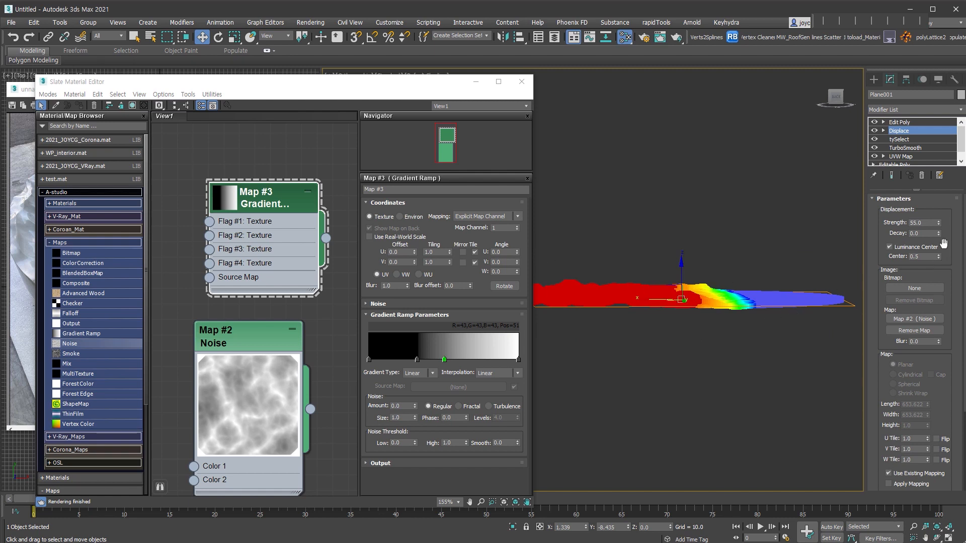
pyautogui.moveTo(938, 256); pyautogui.dragTo(945, 274)
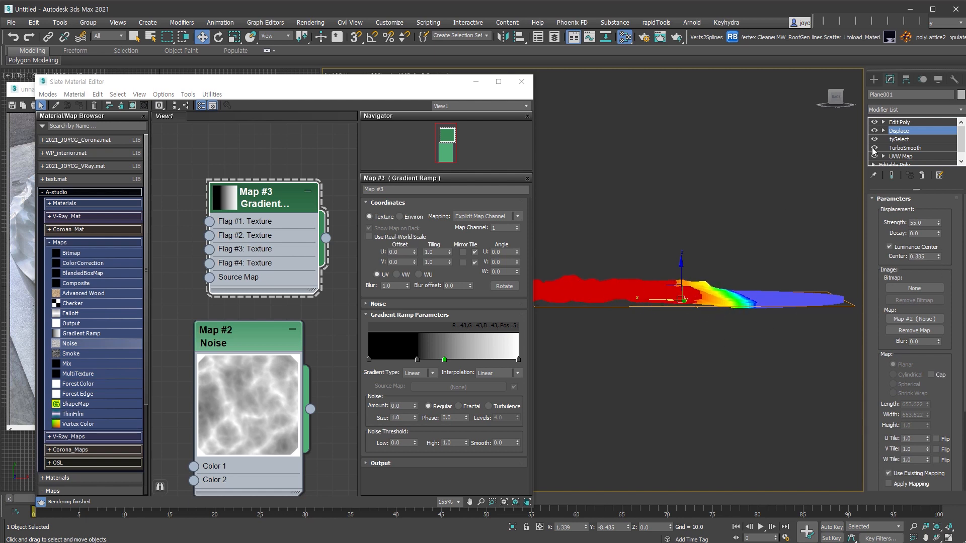
pyautogui.click(891, 175)
pyautogui.keyDown('alt'); pyautogui.moveTo(649, 257); pyautogui.dragTo(626, 298, button='middle'); pyautogui.keyUp('alt')
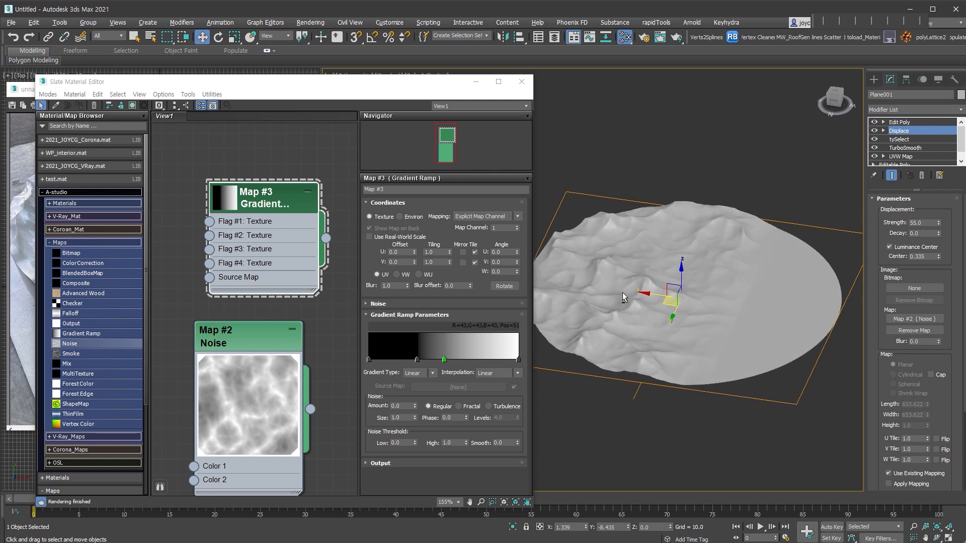
# Compare the relief with Luminance Center off, re-enable it, and set the center to 0.42
pyautogui.click(890, 247)
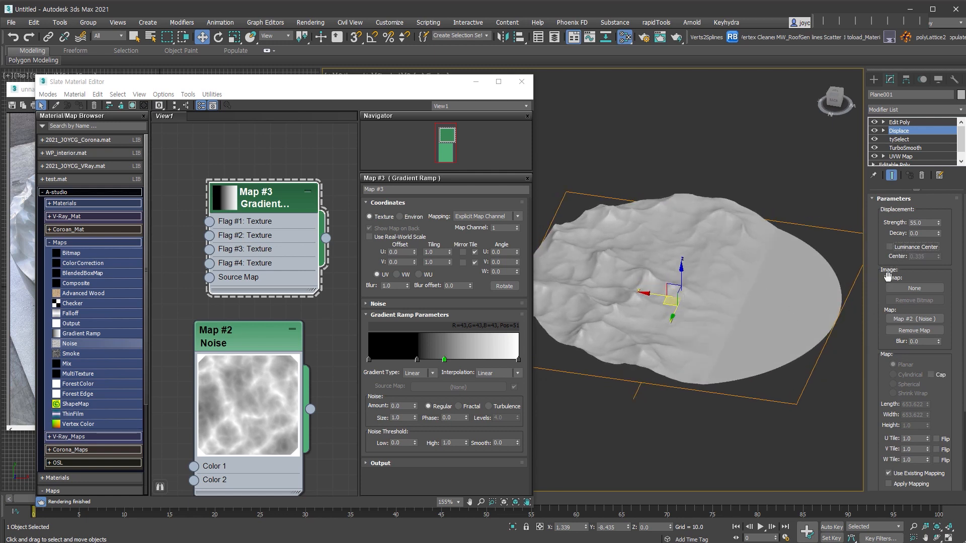
pyautogui.click(908, 246)
pyautogui.moveTo(939, 256); pyautogui.dragTo(939, 252)
pyautogui.moveTo(939, 251); pyautogui.dragTo(939, 245)
# Move the Gradient Ramp's inner black flag to position 30 and inspect the transition into the flat area
pyautogui.moveTo(418, 360); pyautogui.dragTo(420, 362)
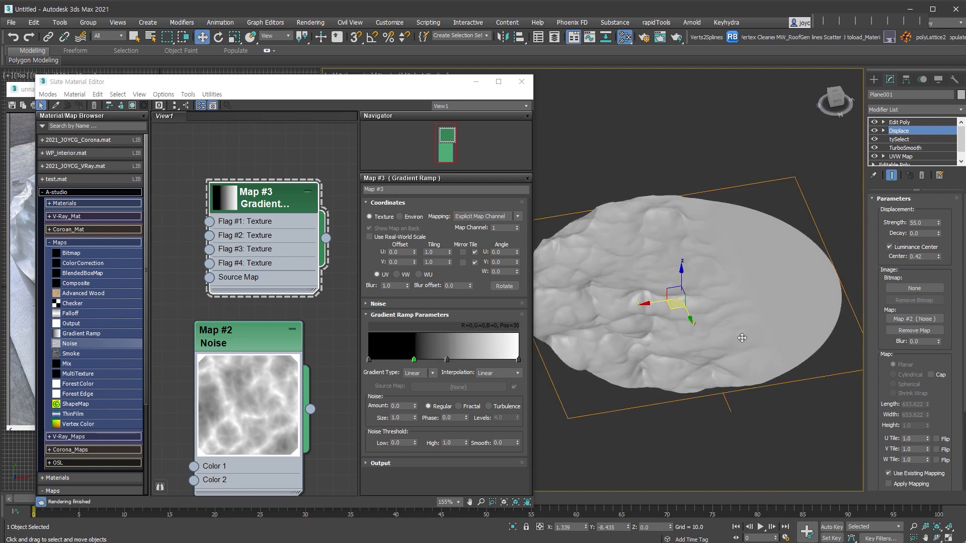
pyautogui.scroll(4, 768, 354)
pyautogui.keyDown('alt'); pyautogui.moveTo(767, 354); pyautogui.dragTo(761, 342, button='middle'); pyautogui.keyUp('alt')
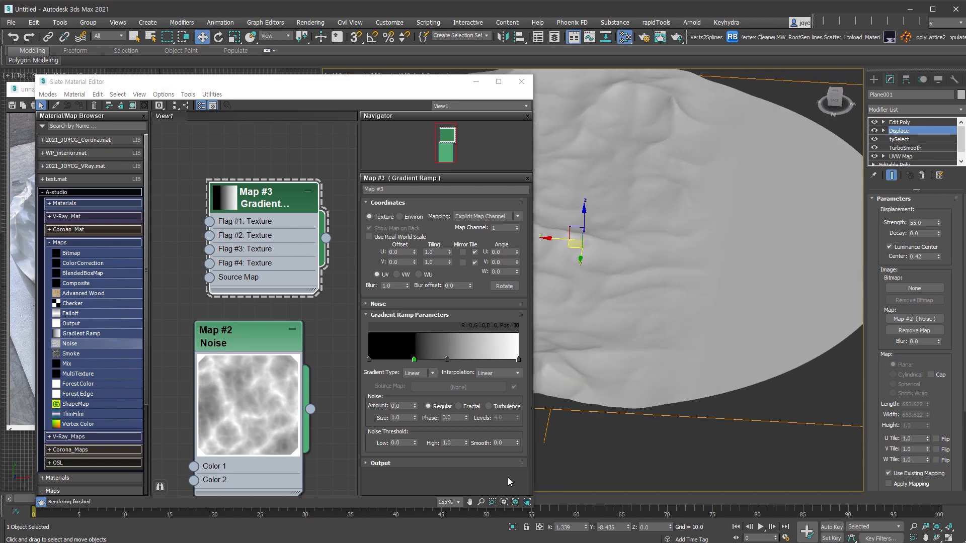
# Set the Gradient Ramp's noise amount to 0.22 and size to 3.49, and minimize the material editor to compare with the reference
pyautogui.moveTo(416, 411); pyautogui.dragTo(421, 396)
pyautogui.scroll(-2, 669, 260)
pyautogui.keyDown('alt'); pyautogui.moveTo(675, 262); pyautogui.dragTo(703, 236, button='middle'); pyautogui.keyUp('alt')
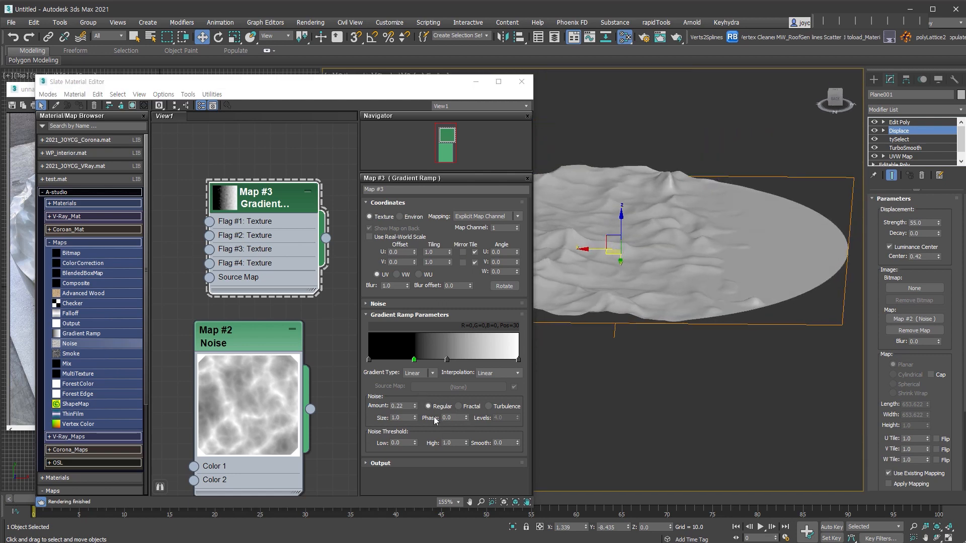
pyautogui.moveTo(416, 421); pyautogui.dragTo(415, 414)
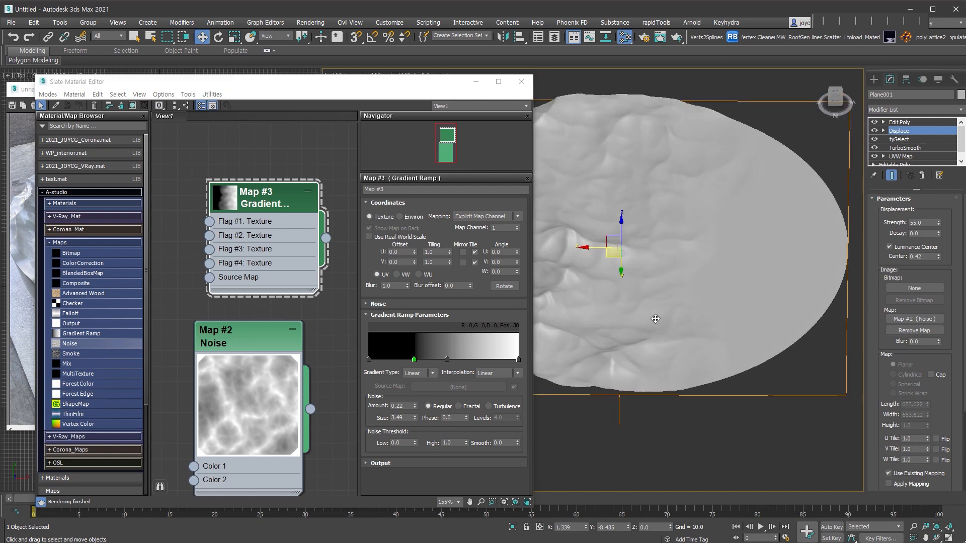
pyautogui.click(477, 83)
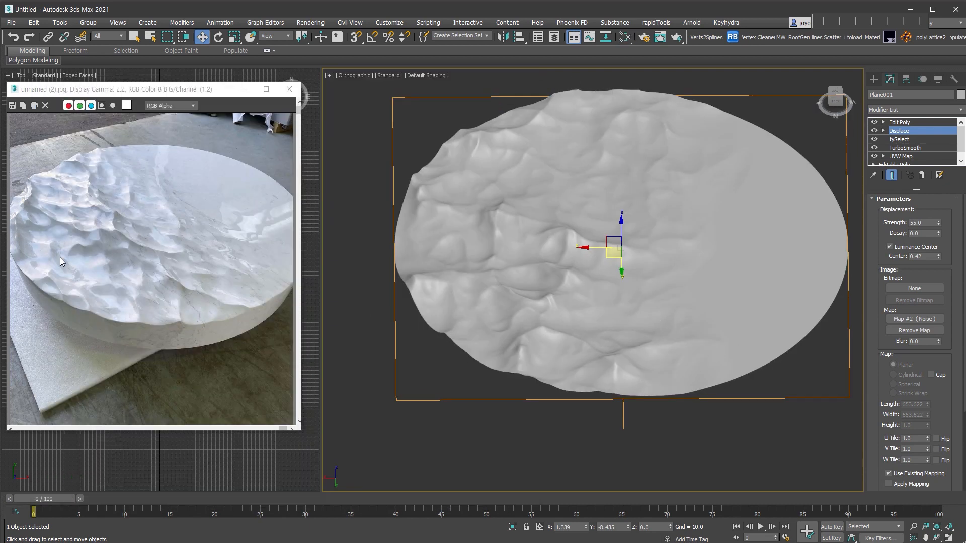
pyautogui.keyDown('alt'); pyautogui.moveTo(560, 252); pyautogui.dragTo(604, 244, button='middle'); pyautogui.keyUp('alt')
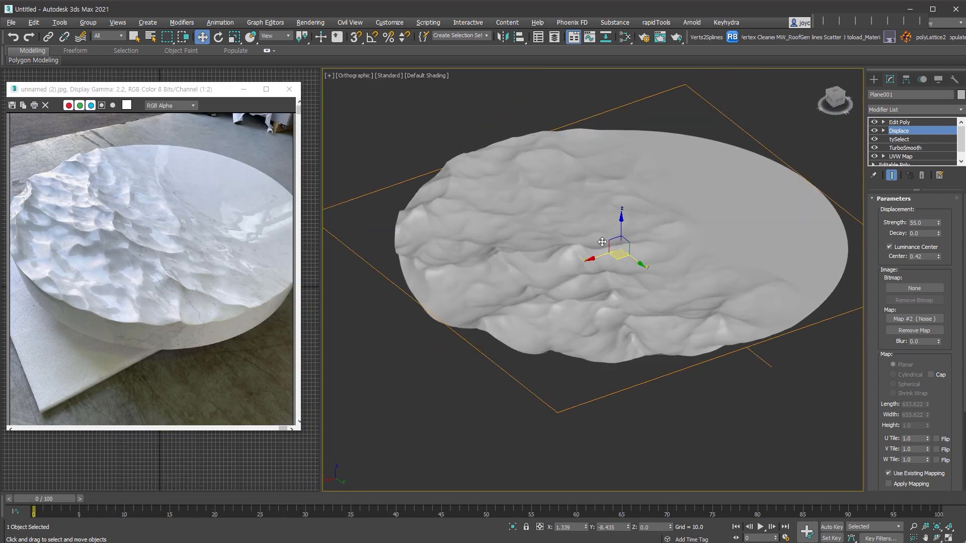
# In Edit Poly, extrude the disc's outer border down to about Z -48 as a side wall and make its lower edge planar in Z
pyautogui.click(913, 123)
pyautogui.click(884, 122)
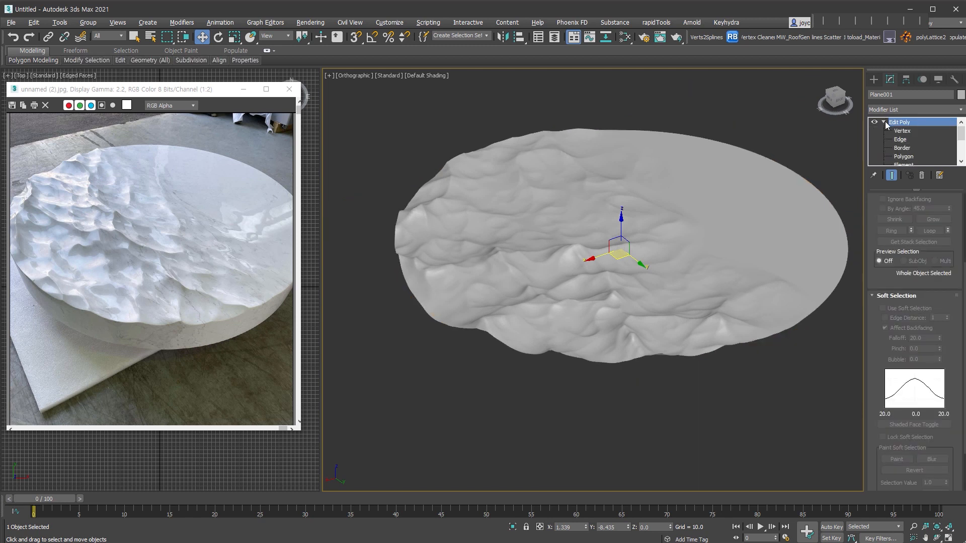
pyautogui.click(913, 146)
pyautogui.keyDown('alt'); pyautogui.moveTo(726, 322); pyautogui.dragTo(717, 317, button='middle'); pyautogui.keyUp('alt')
pyautogui.click(783, 324)
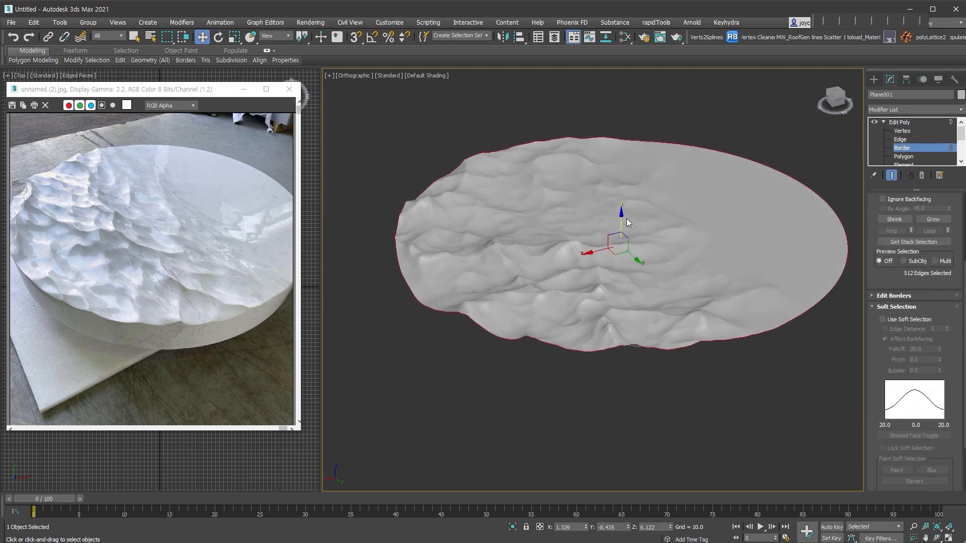
pyautogui.keyDown('shift'); pyautogui.moveTo(622, 223); pyautogui.dragTo(623, 257); pyautogui.keyUp('shift')
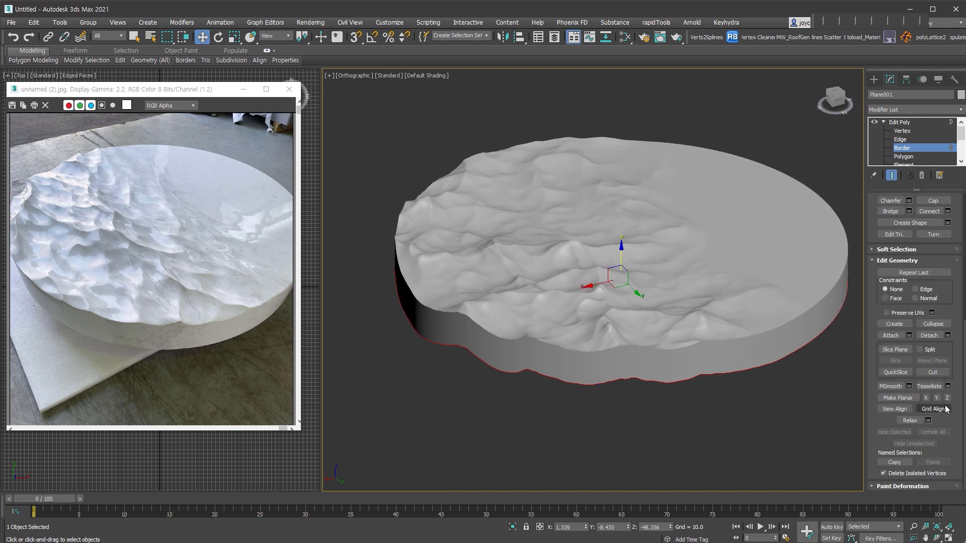
pyautogui.click(947, 399)
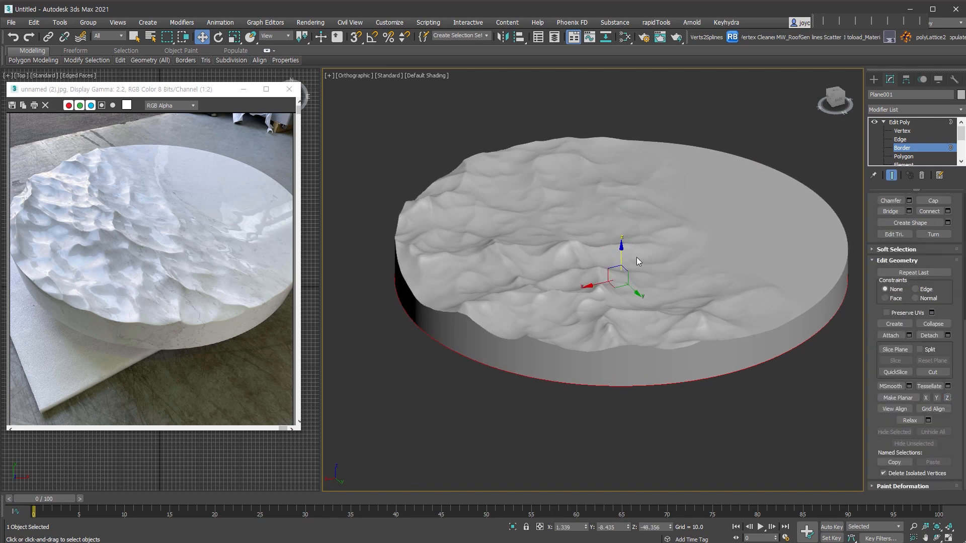
# Raise the disc's lower border to about Z -39 and chamfer the top rim edge loop by 1.384 with 3 segments
pyautogui.scroll(8, 805, 272)
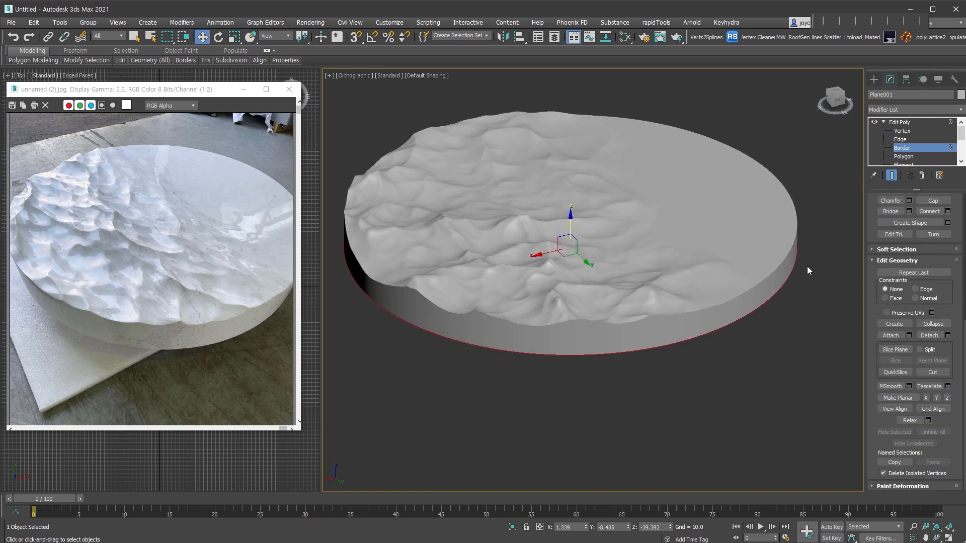
pyautogui.press('2')
pyautogui.press('F4')
pyautogui.scroll(5, 720, 302)
pyautogui.doubleClick(711, 286)
pyautogui.scroll(2, 709, 284)
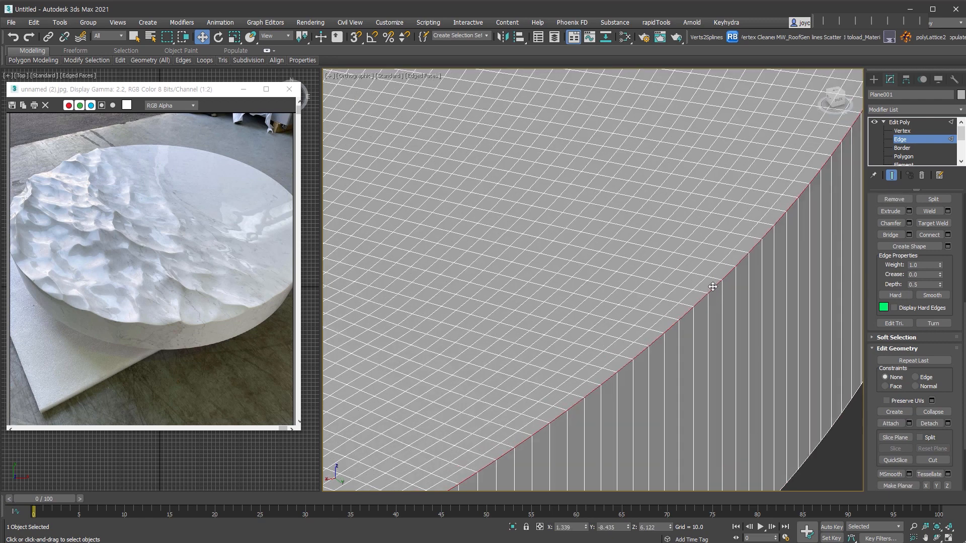
pyautogui.rightClick(709, 283)
pyautogui.click(604, 345)
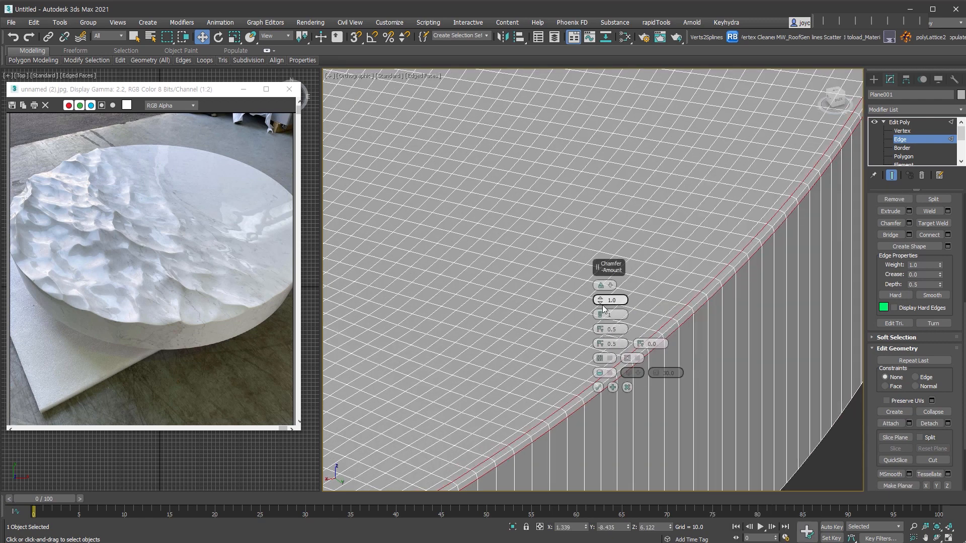
pyautogui.moveTo(604, 297); pyautogui.dragTo(605, 287)
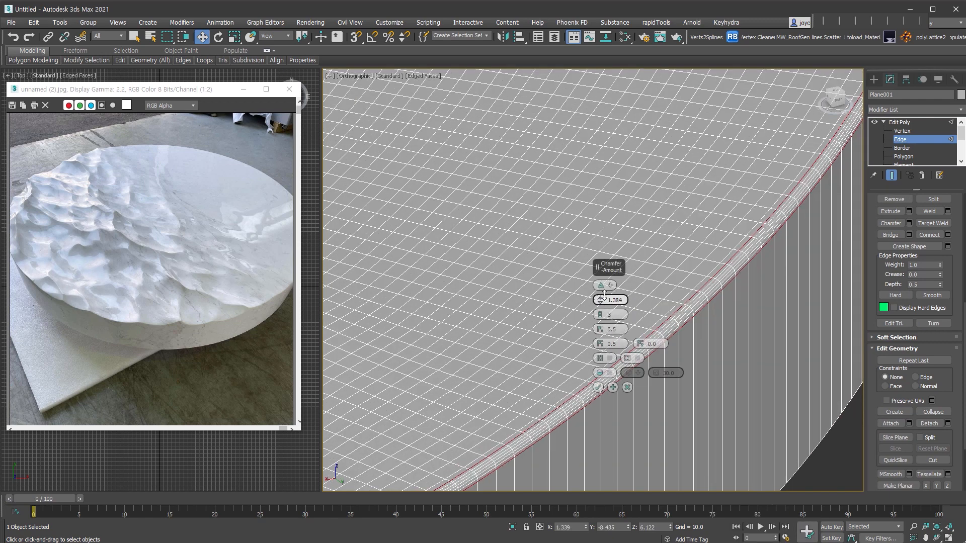
pyautogui.click(599, 387)
pyautogui.click(899, 122)
# Examine the chamfered disc in a perspective view without edged faces and compare its relief with the white marble reference
pyautogui.scroll(-7, 783, 378)
pyautogui.keyDown('alt'); pyautogui.moveTo(783, 377); pyautogui.dragTo(745, 383, button='middle'); pyautogui.keyUp('alt')
pyautogui.click(874, 80)
pyautogui.press('F4')
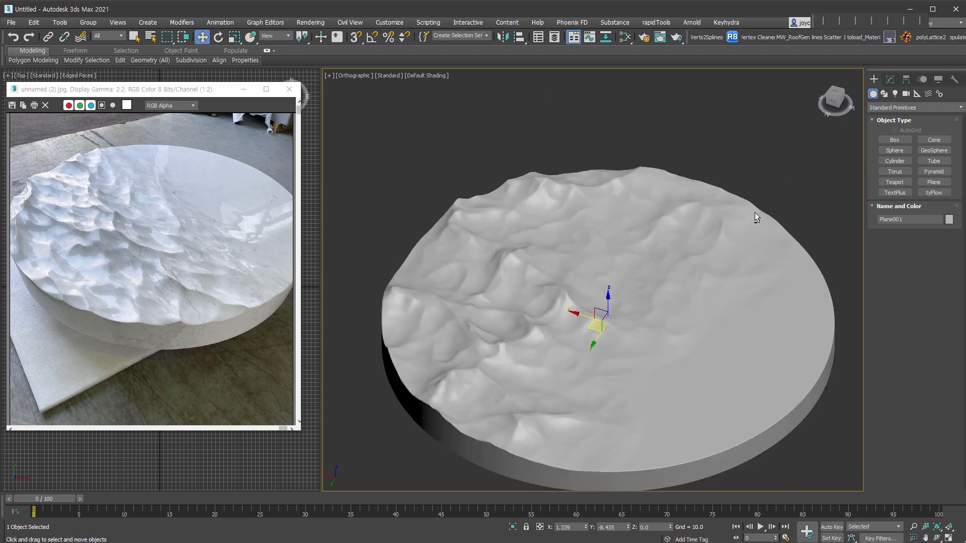
pyautogui.press('p')
pyautogui.press('z')
pyautogui.keyDown('ctrl'); pyautogui.keyDown('alt'); pyautogui.moveTo(605, 354); pyautogui.dragTo(629, 330, button='middle'); pyautogui.keyUp('alt'); pyautogui.keyUp('ctrl')
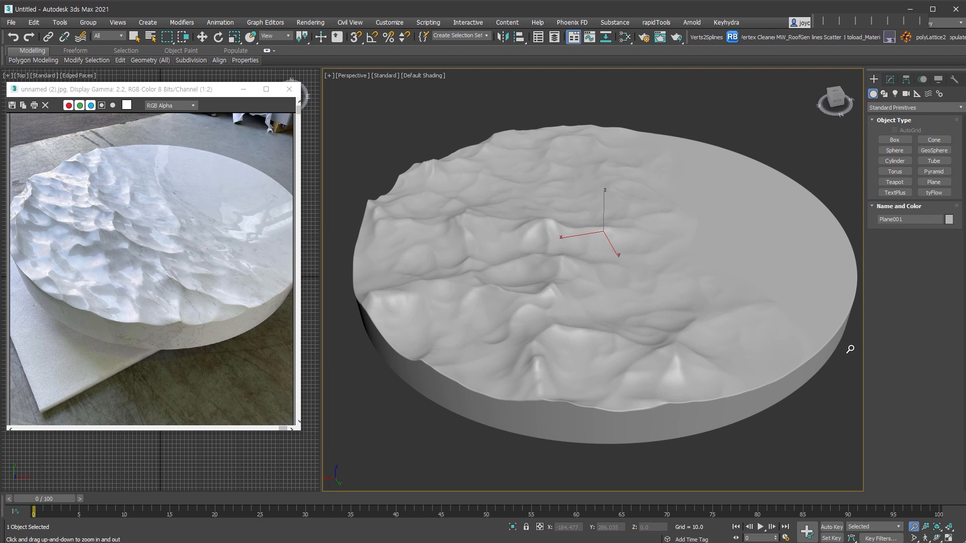
pyautogui.moveTo(850, 348); pyautogui.dragTo(820, 345, button='middle')
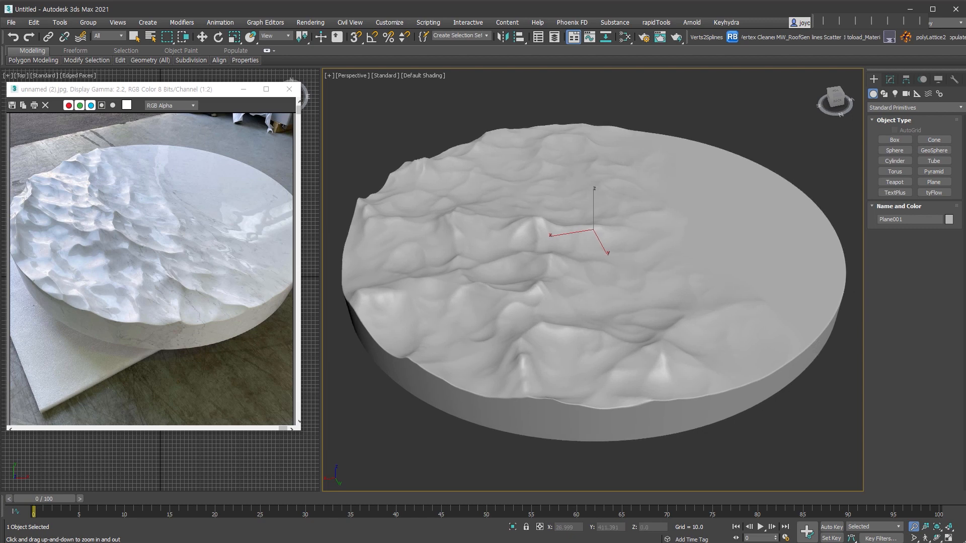
# Reopen the material editor at the Gradient Ramp and bring up the blue wavy disc reference image
pyautogui.press('m')
pyautogui.hotkey('alt', 'Tab')
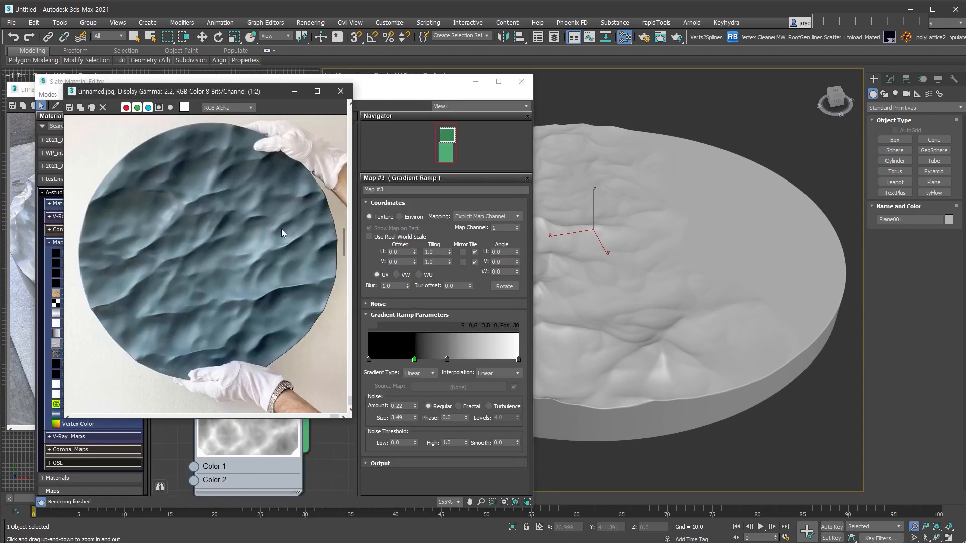